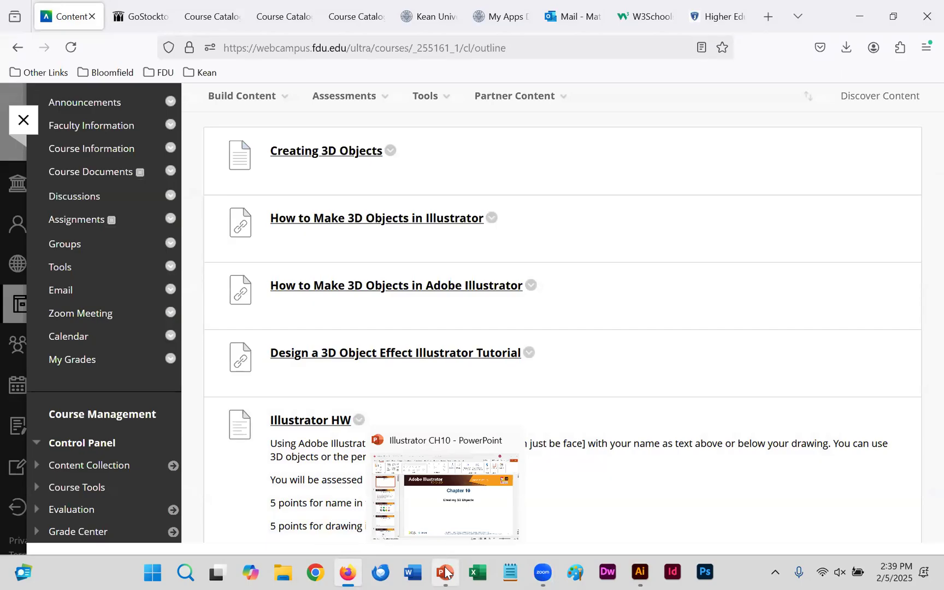
Step: Bring up the Illustrator CH10 slide deck on its Chapter 10 'Creating 3D Objects' title slide
click(445, 572)
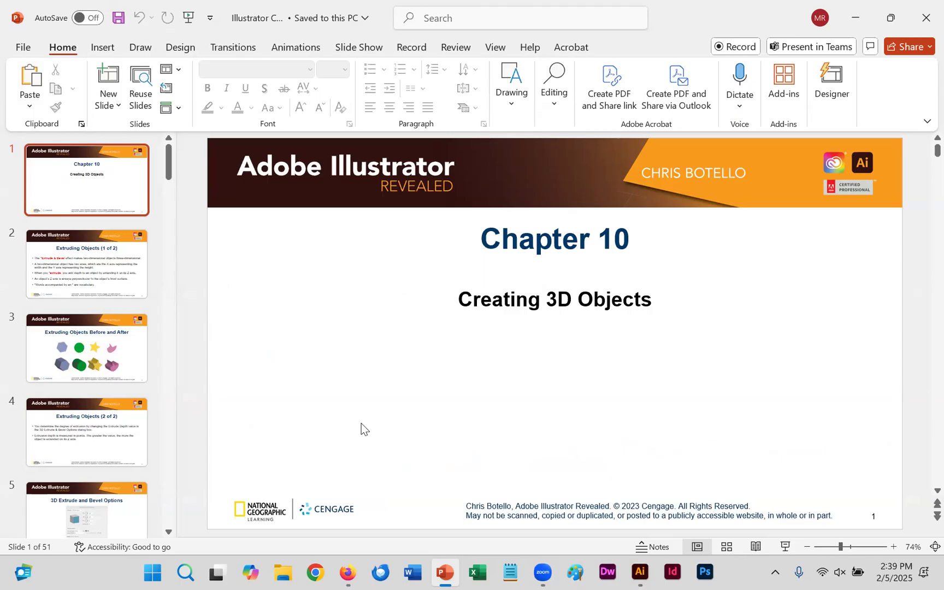
Step: Page the CH10 deck down to slide 32, 'Manipulating Lighting Controls (1 of 3)', then bring up Illustrator
click(348, 572)
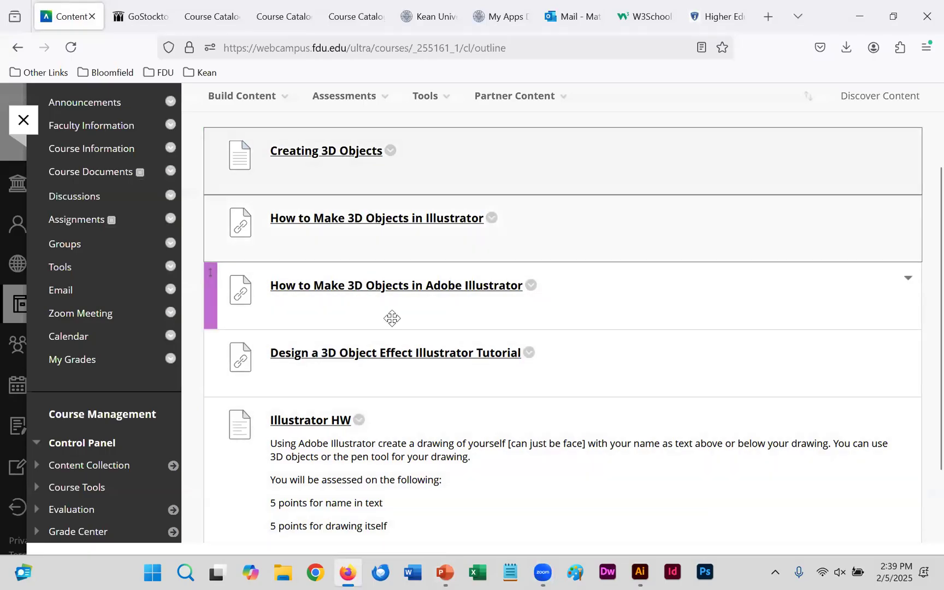
click(442, 572)
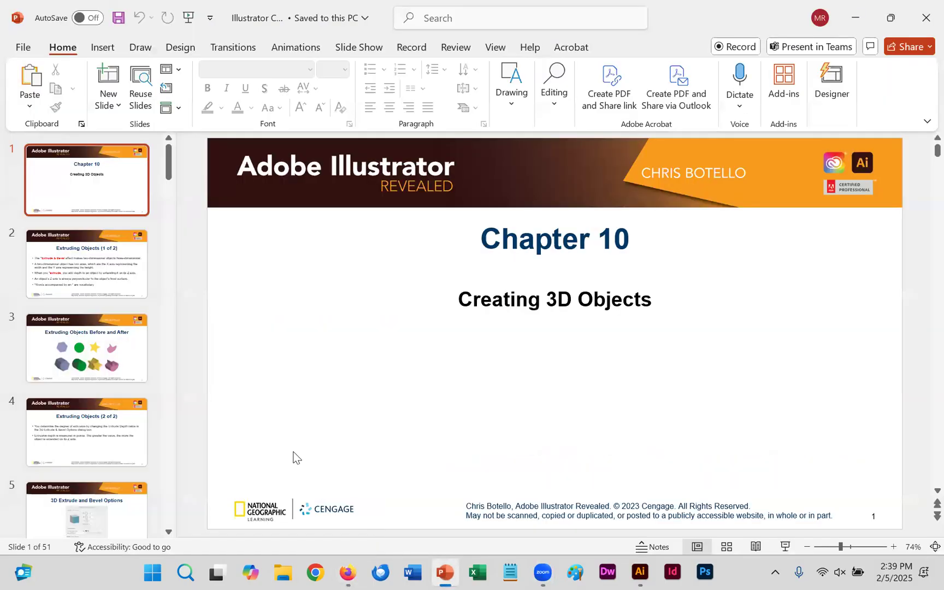
scroll(294, 453, down, 1)
scroll(294, 452, down, 1)
scroll(294, 451, down, 1)
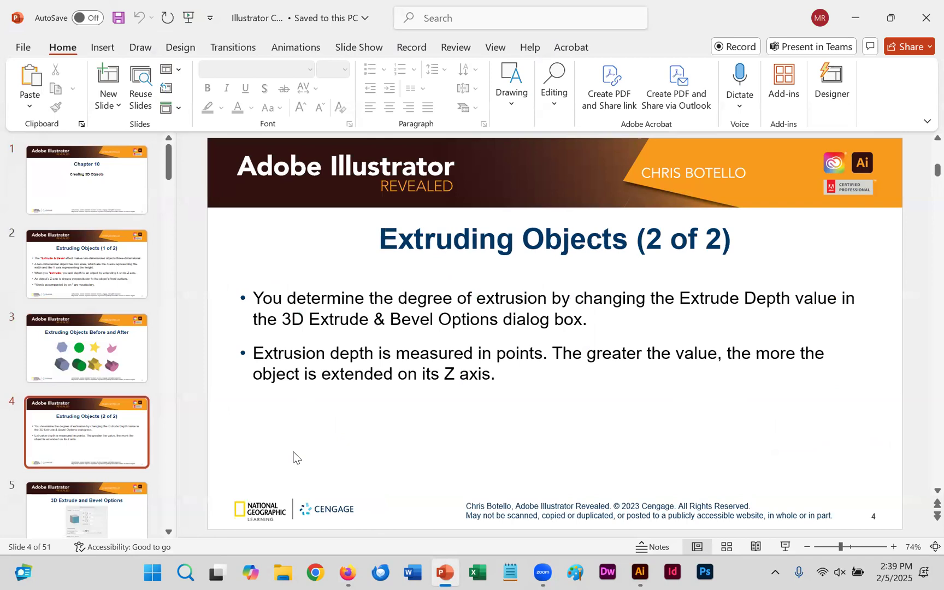
scroll(294, 453, down, 2)
scroll(294, 453, down, 4)
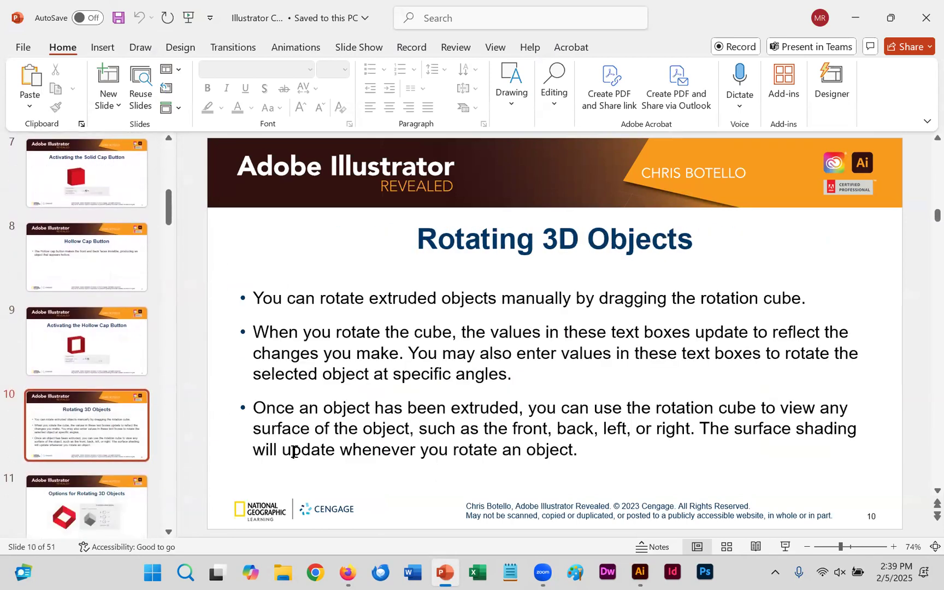
scroll(294, 454, down, 3)
scroll(293, 457, down, 5)
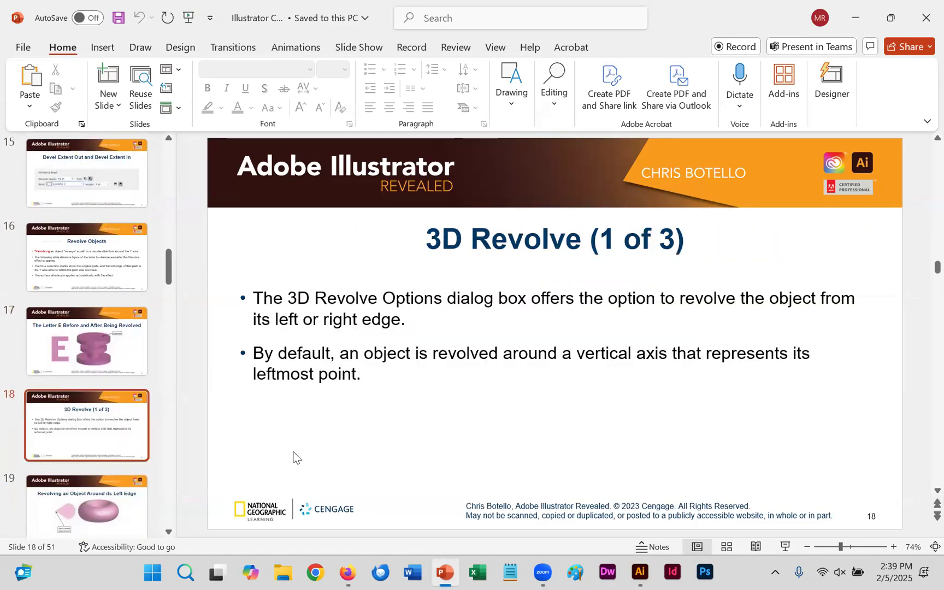
scroll(294, 456, down, 4)
scroll(294, 457, down, 5)
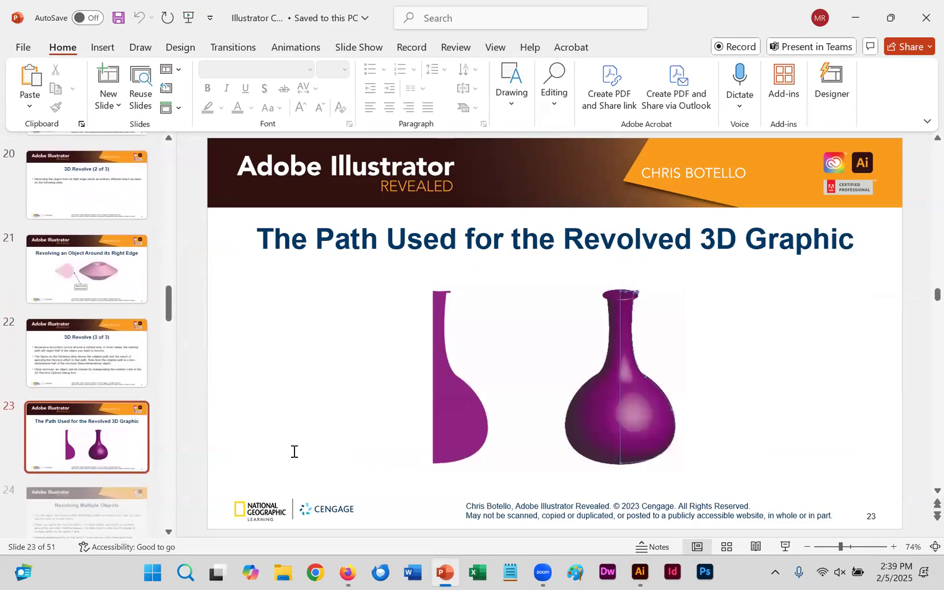
scroll(294, 456, down, 5)
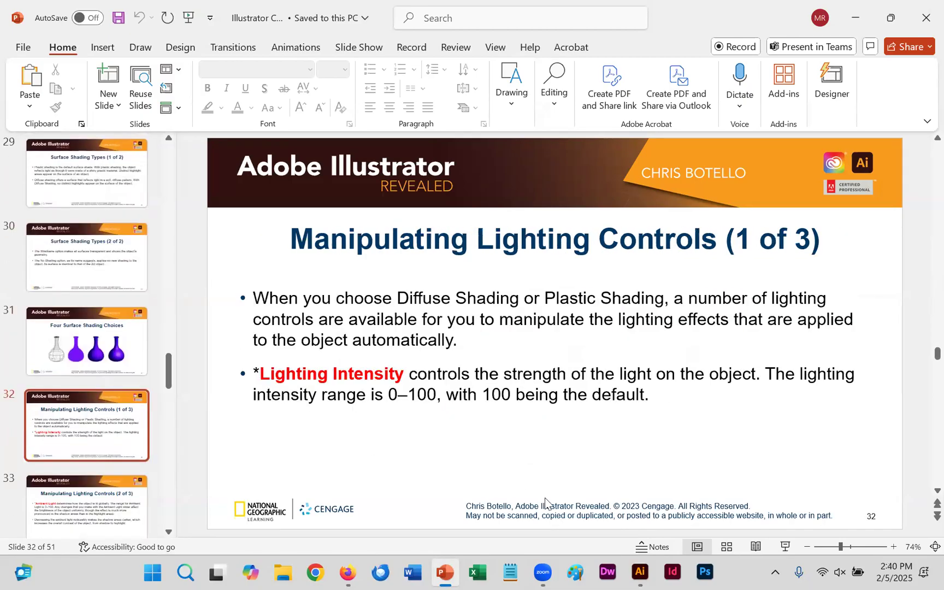
click(640, 572)
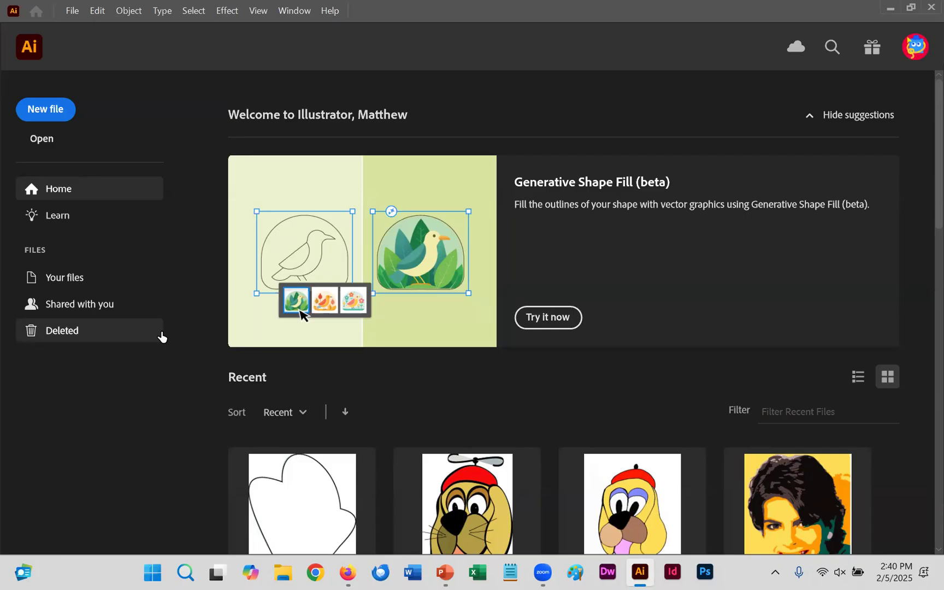
Step: Create a new Letter document, 612 × 792 pt, portrait, with one artboard
click(60, 117)
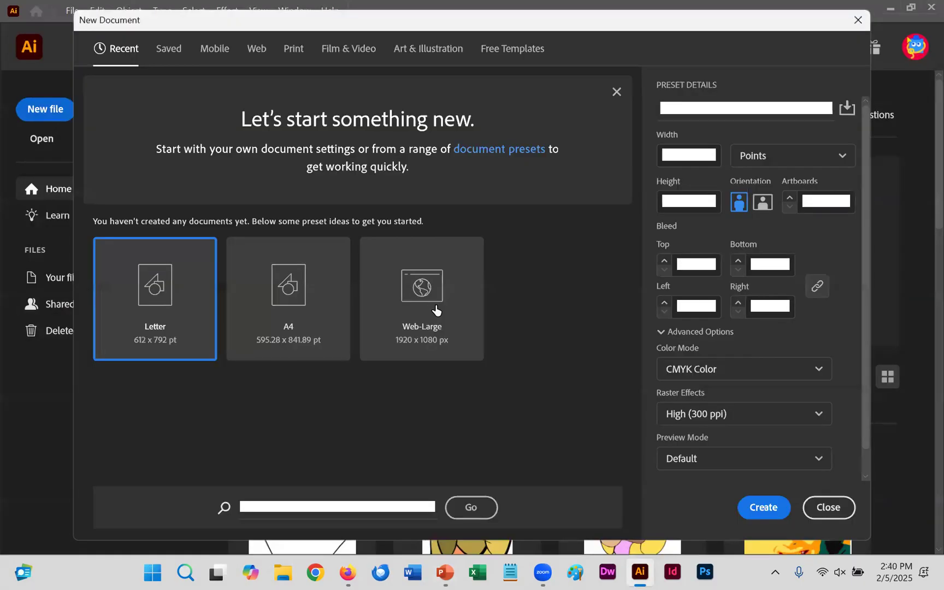
click(197, 358)
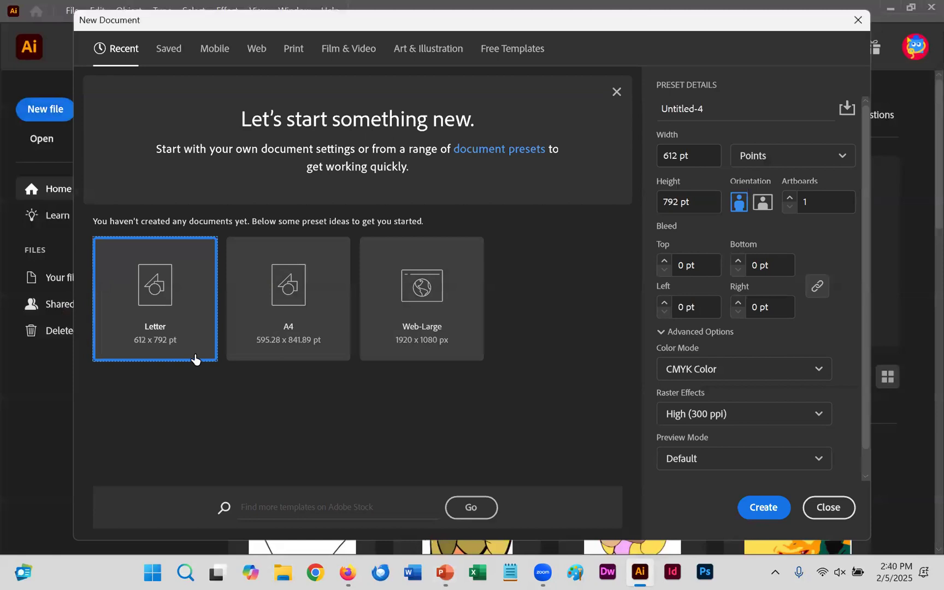
click(769, 514)
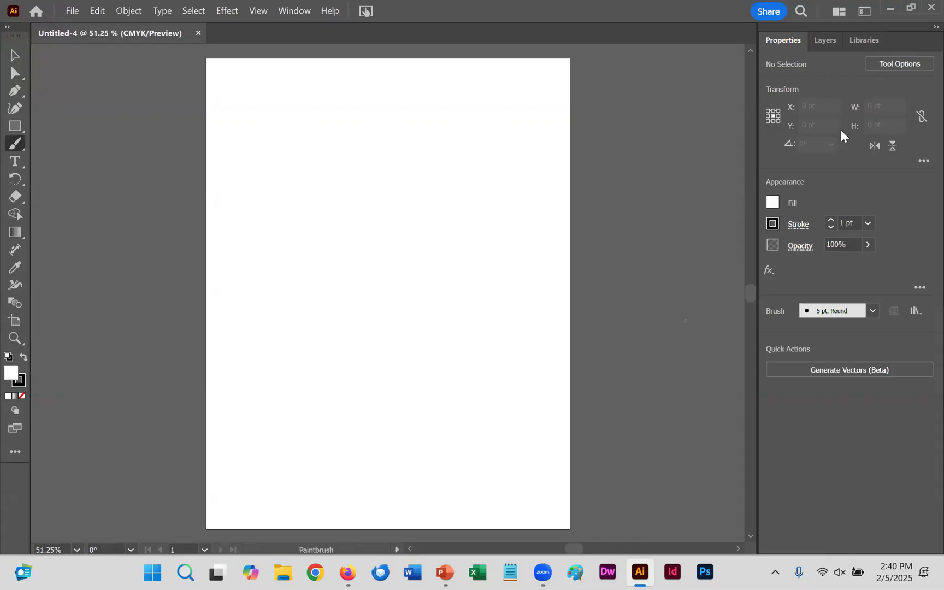
Step: Show the 3D and Materials panel beside the blank artboard, with the Pen tool ready
click(293, 13)
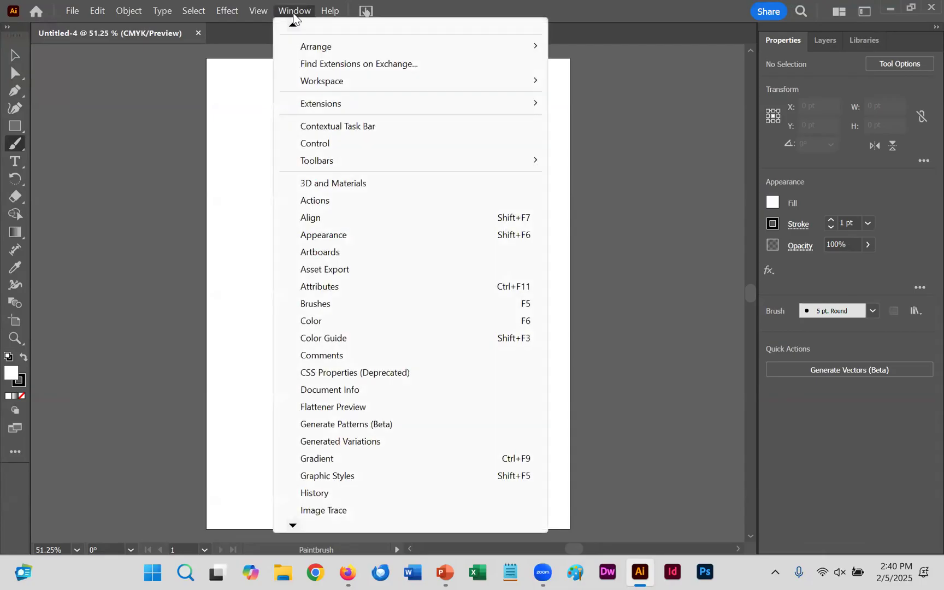
click(350, 188)
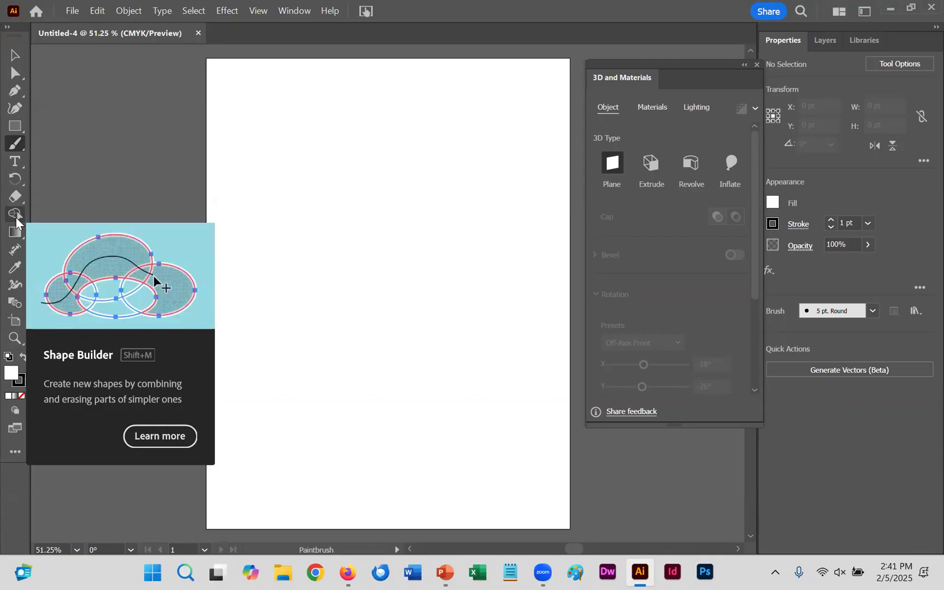
click(16, 218)
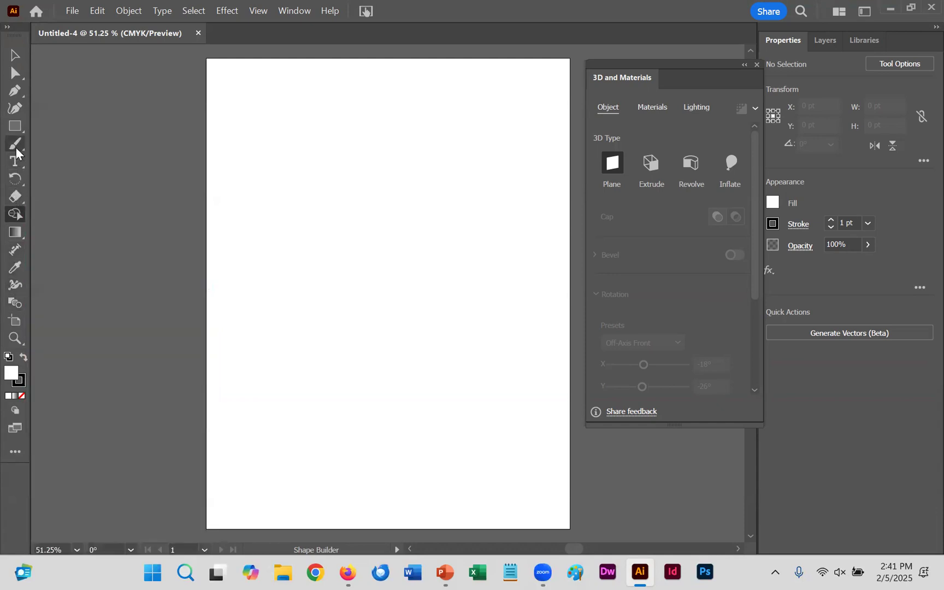
click(15, 93)
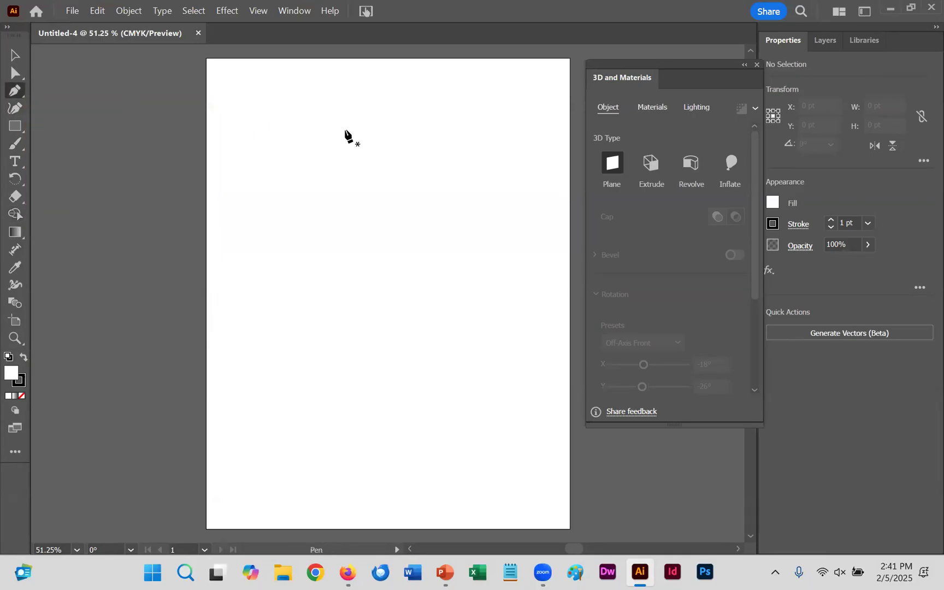
Step: Draw a curved profile path, widen its bottom into a thick black stroke, and apply a 3D effect
drag(346, 130, 484, 230)
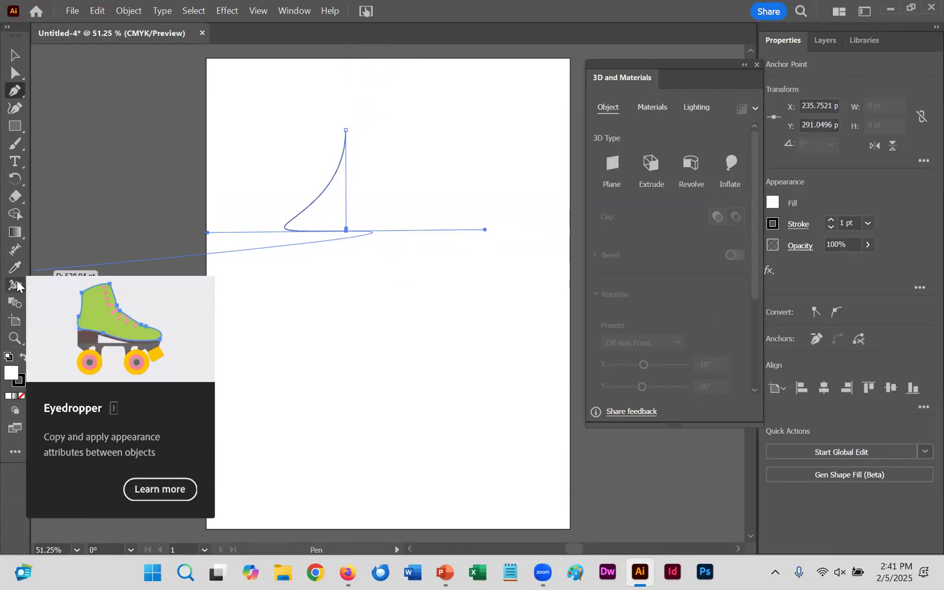
click(16, 284)
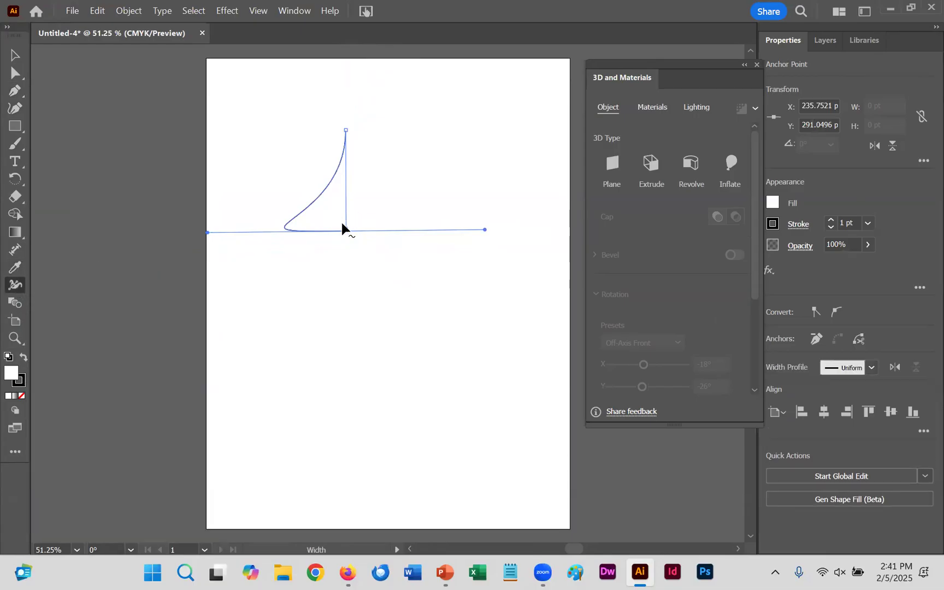
mouse_move(346, 231)
drag(346, 231, 412, 288)
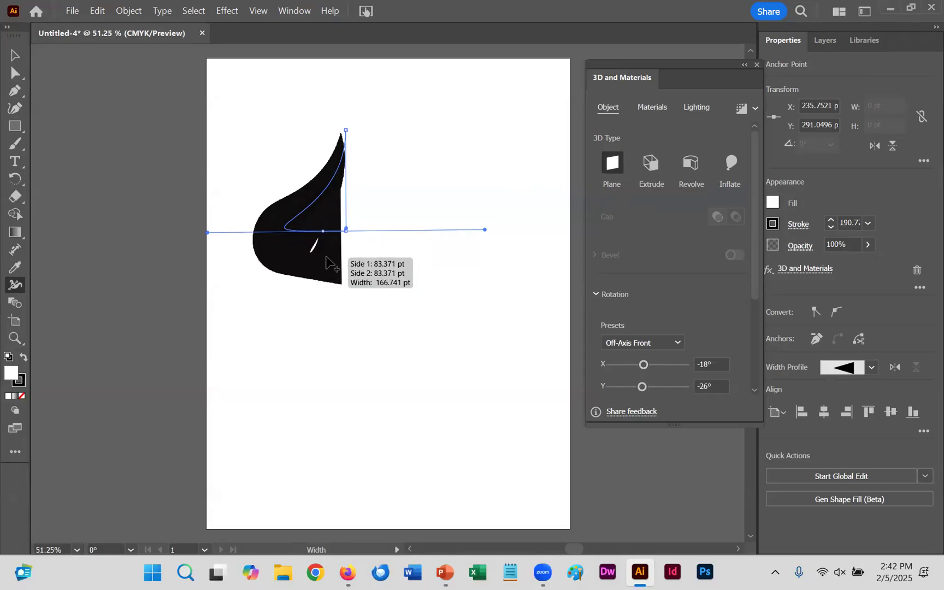
click(695, 169)
Step: Revolve the shape 360° into a black drum with a white band and move it toward page centre
click(741, 165)
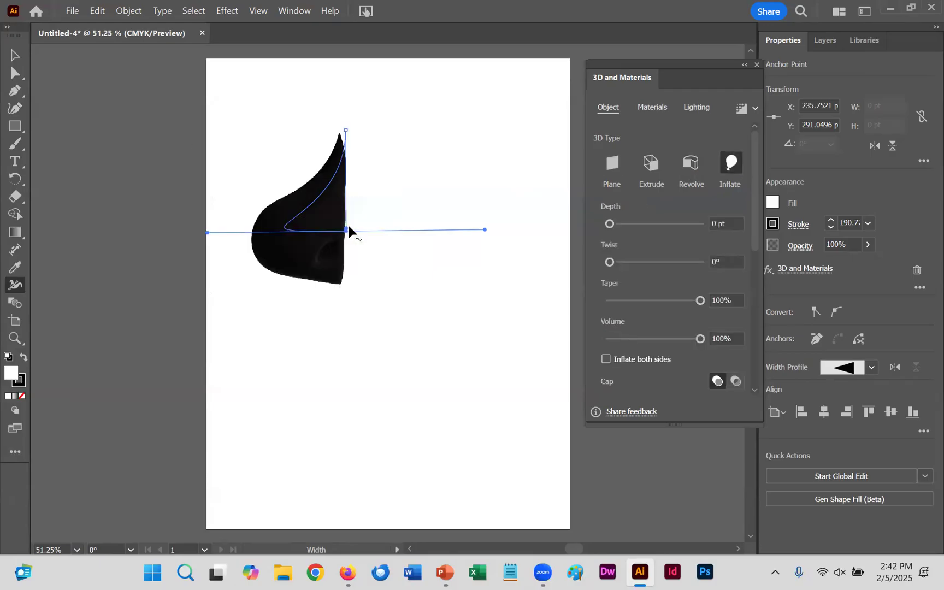
click(692, 164)
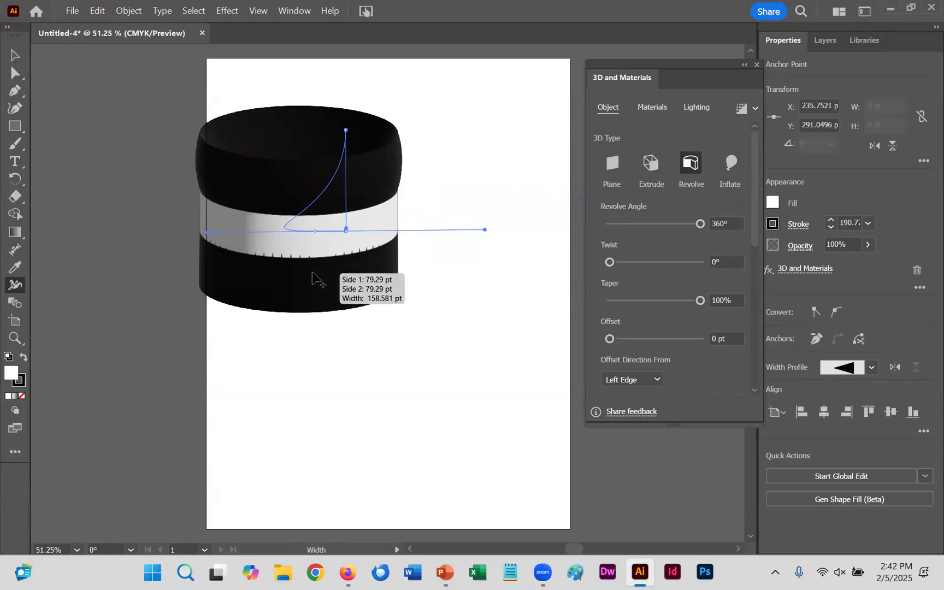
click(15, 55)
drag(264, 155, 334, 192)
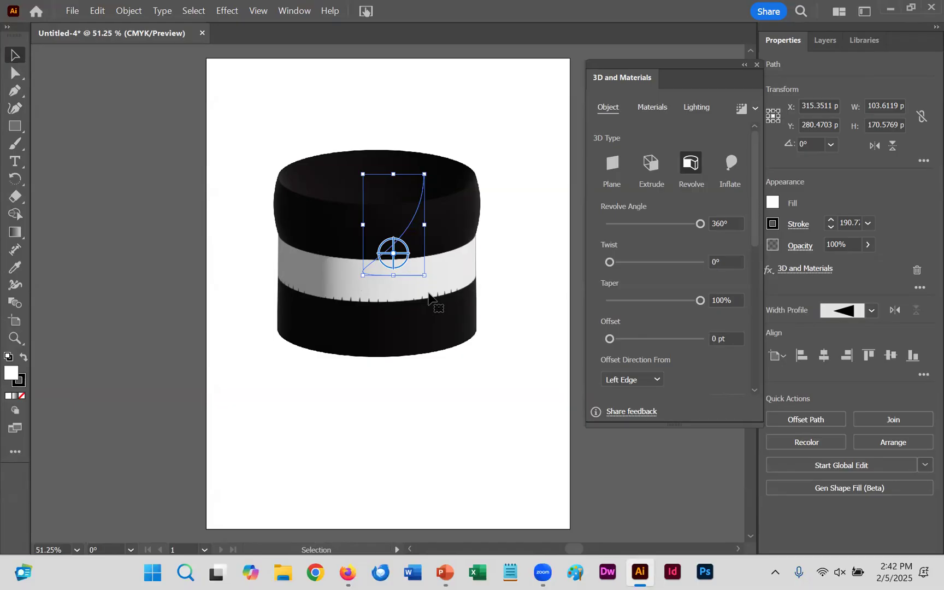
click(18, 94)
Step: Draw a closed, curved triangular path with three anchors below the cylinder
drag(289, 418, 419, 428)
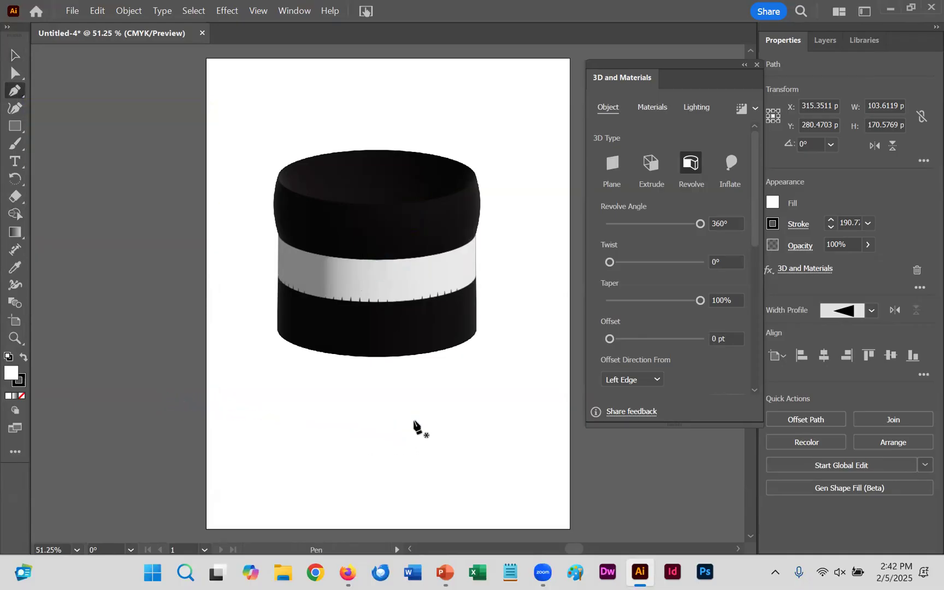
drag(312, 436, 302, 433)
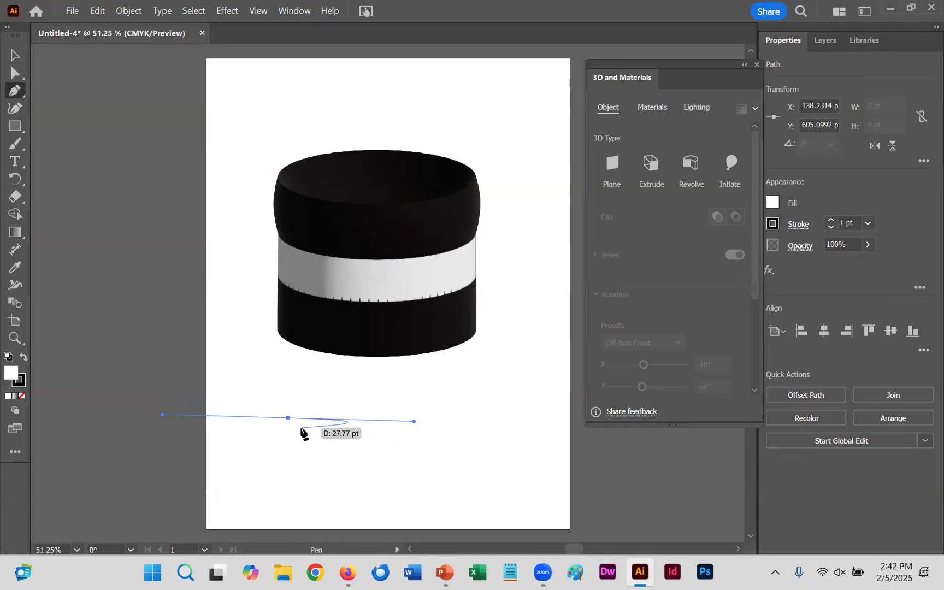
click(281, 482)
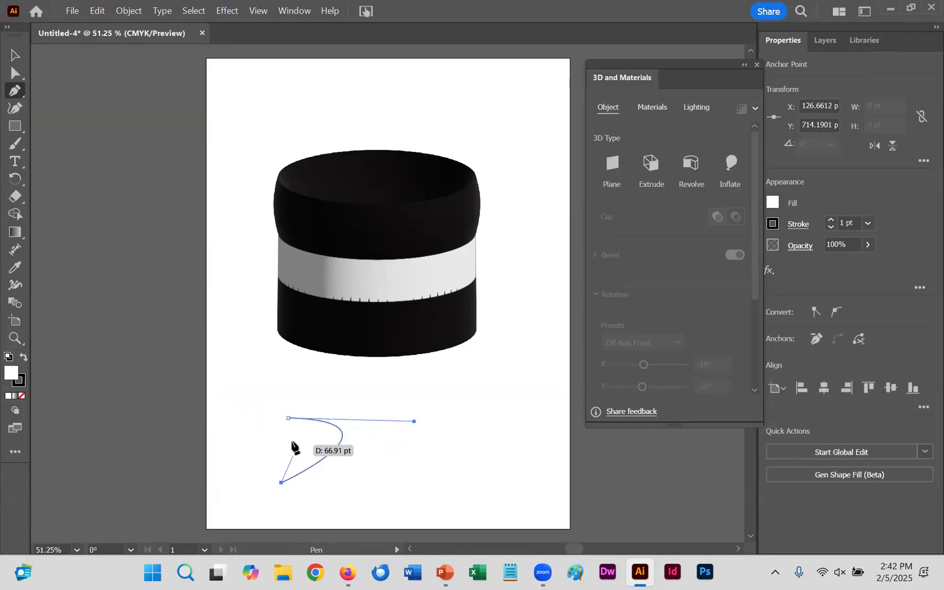
click(414, 421)
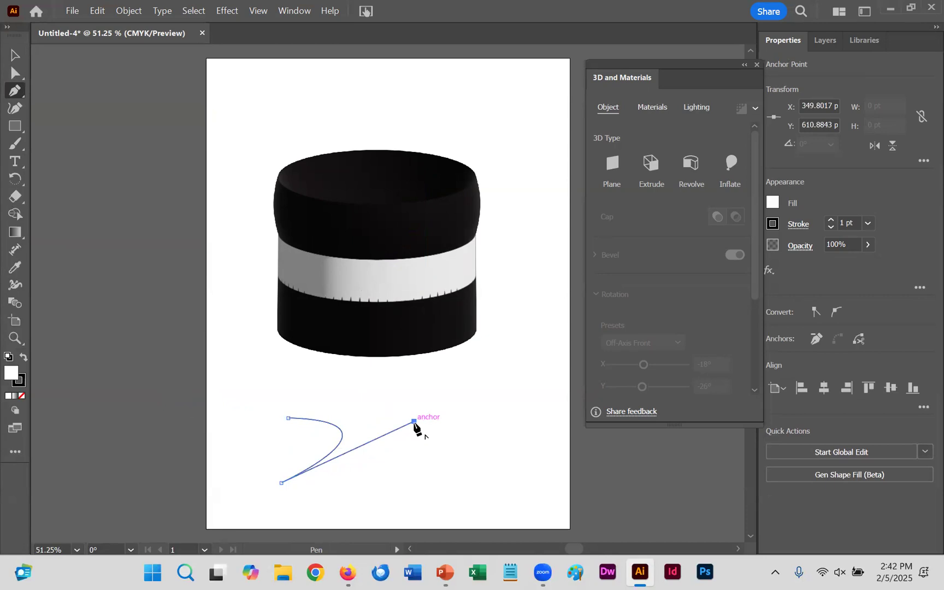
click(288, 418)
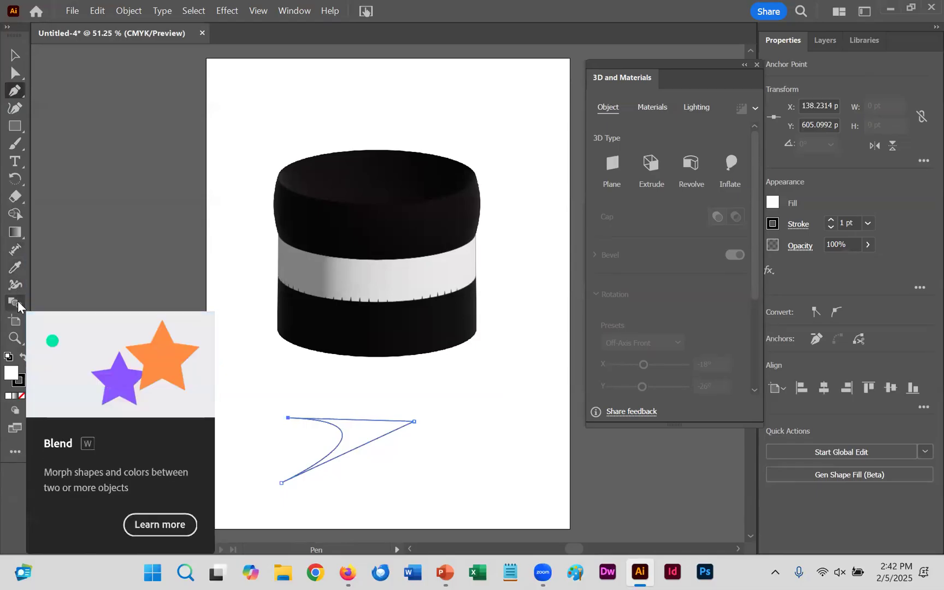
Step: Give the curved triangle a 3D Inflate effect and a red fill
click(15, 214)
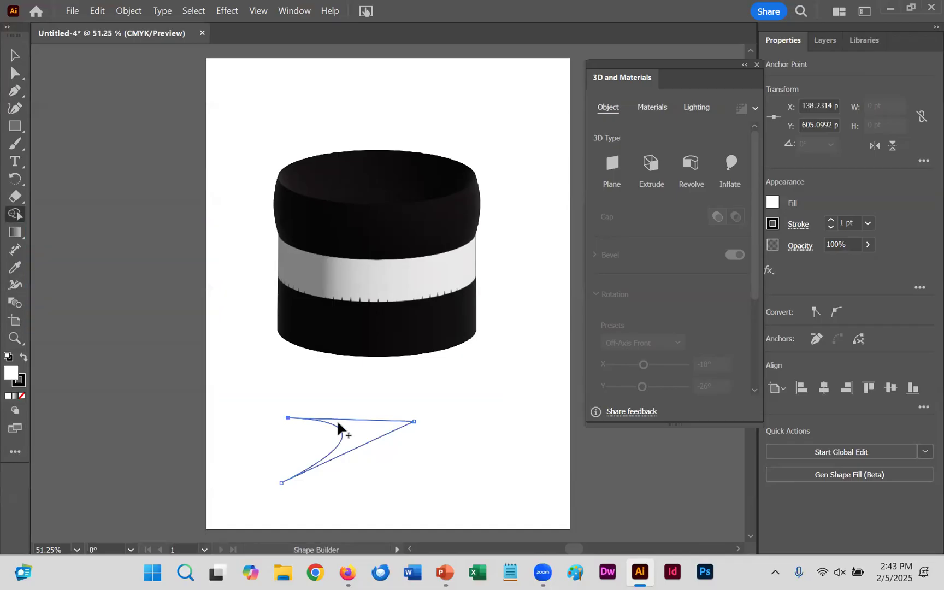
click(353, 428)
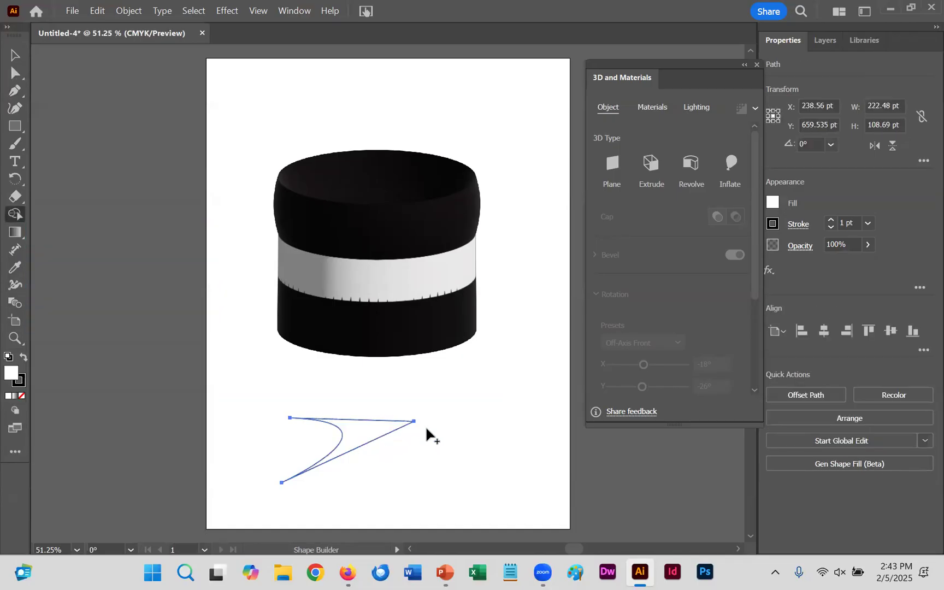
click(731, 171)
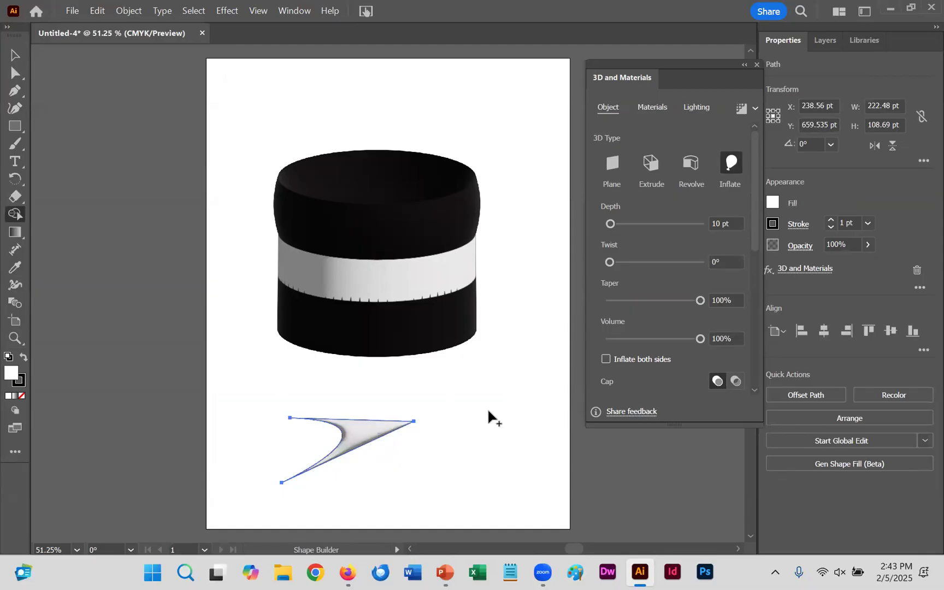
click(773, 205)
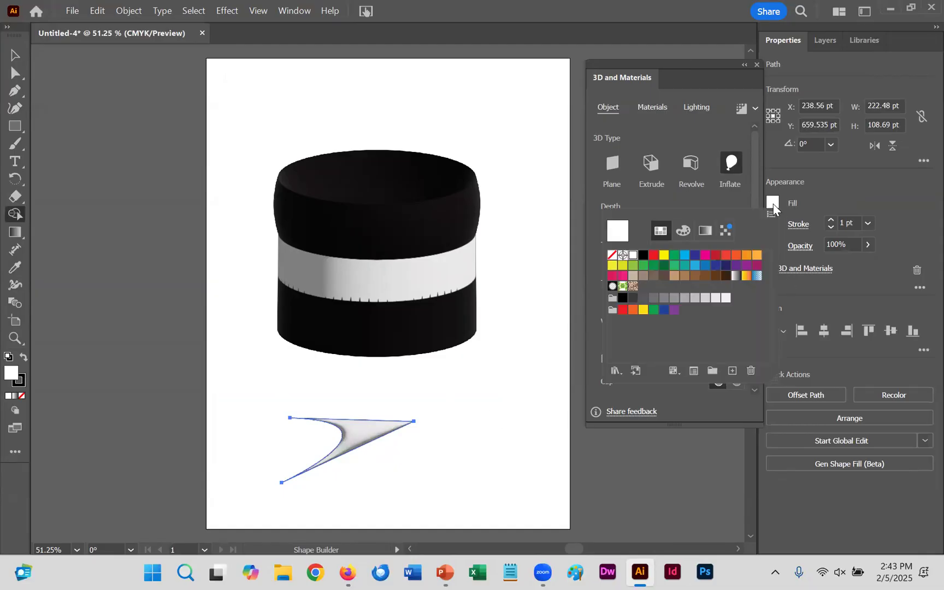
click(655, 256)
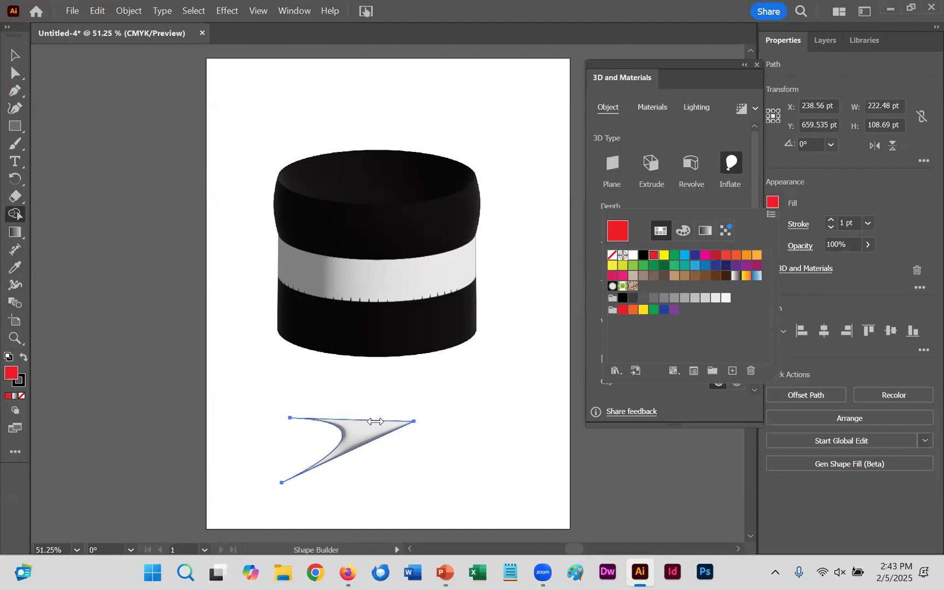
click(360, 434)
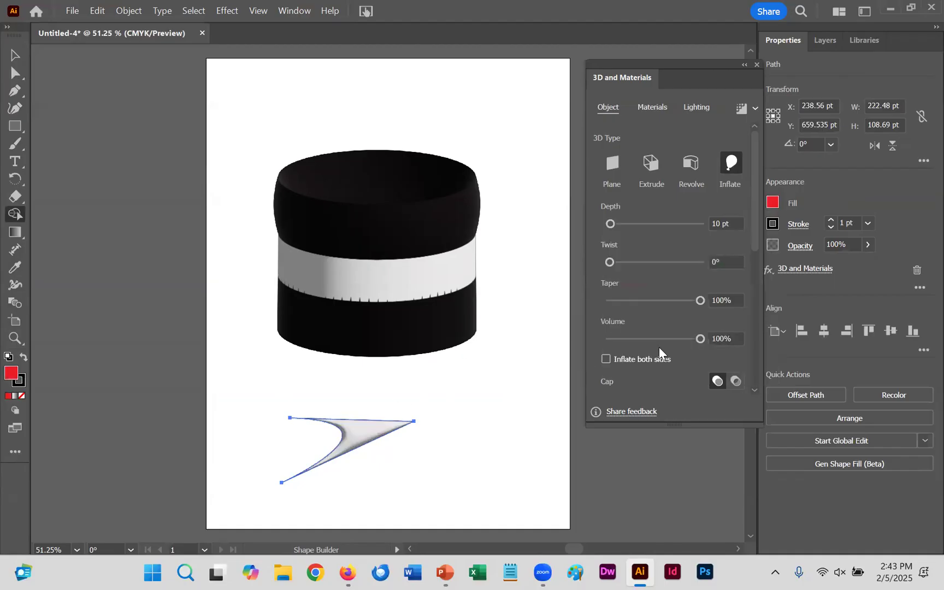
click(653, 108)
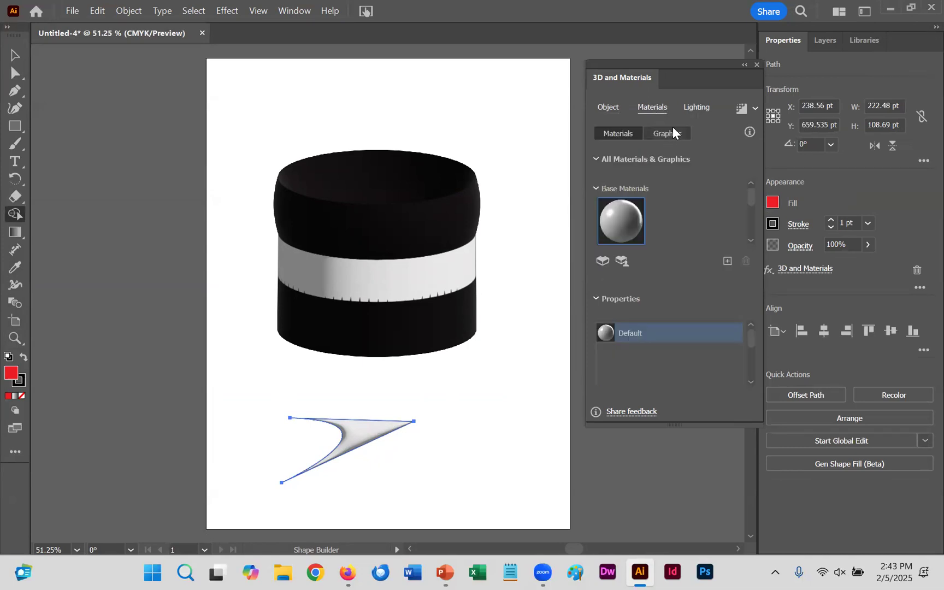
Step: Try the Right, Top Left and Diffuse lighting presets on the triangle, settling on Standard
click(696, 106)
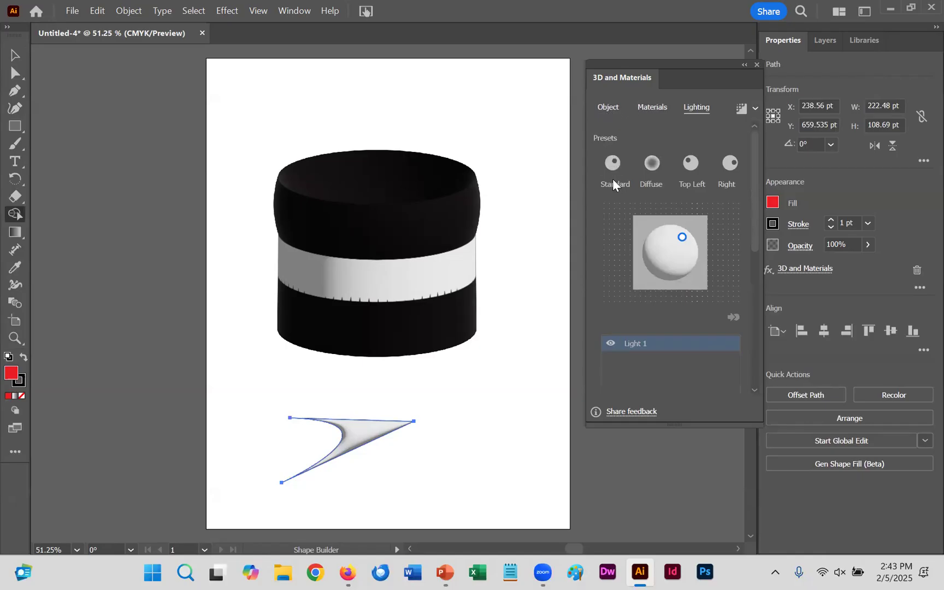
click(730, 169)
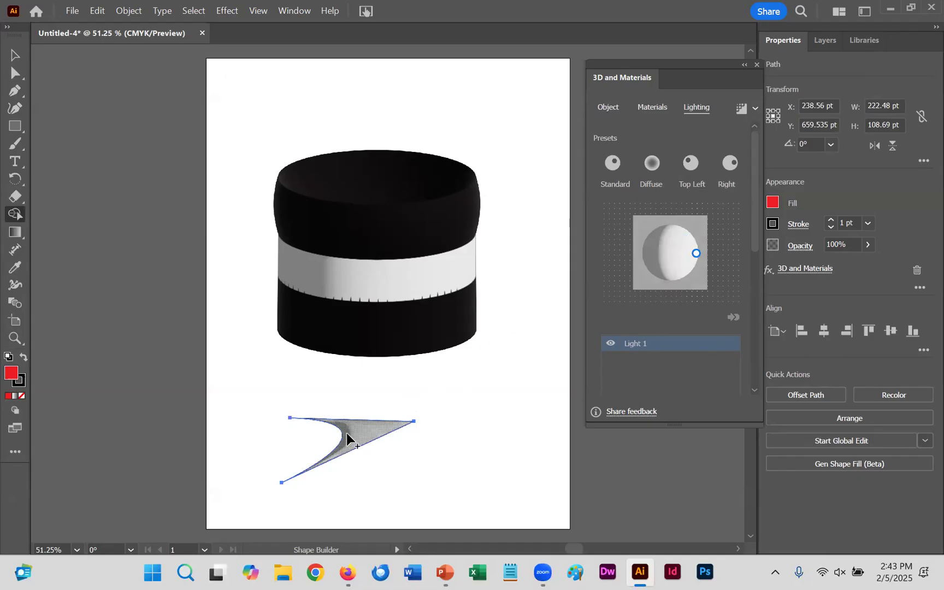
click(691, 165)
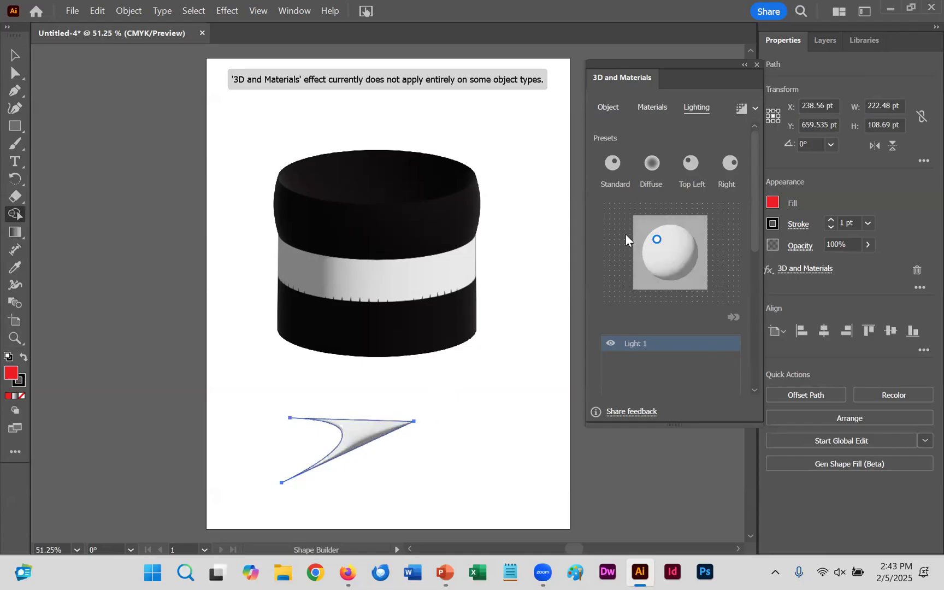
click(654, 165)
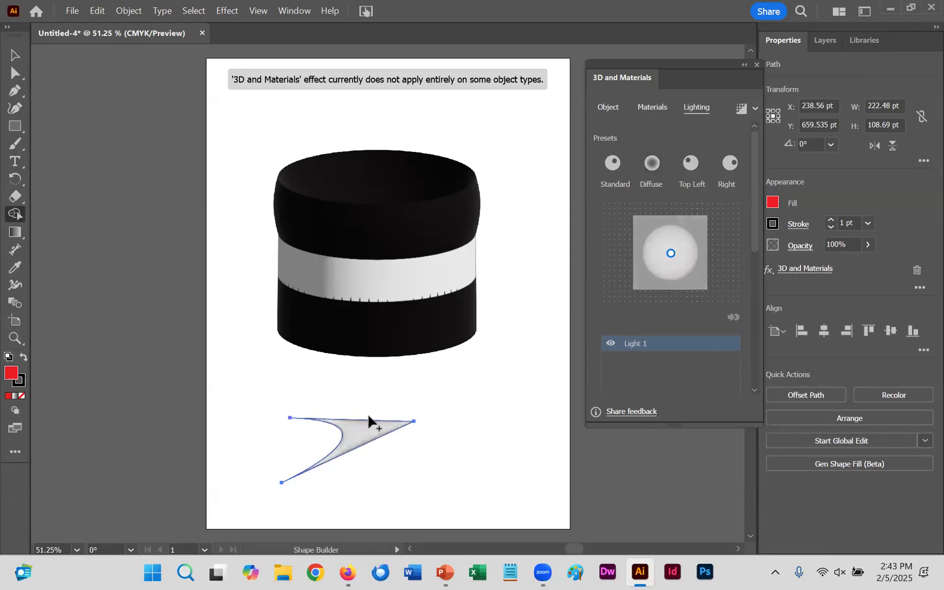
click(609, 166)
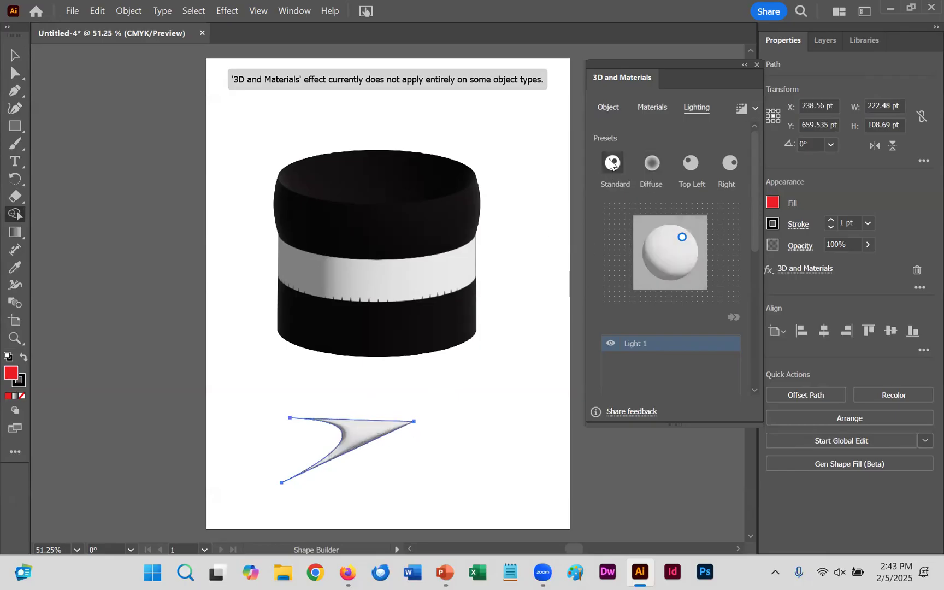
click(607, 108)
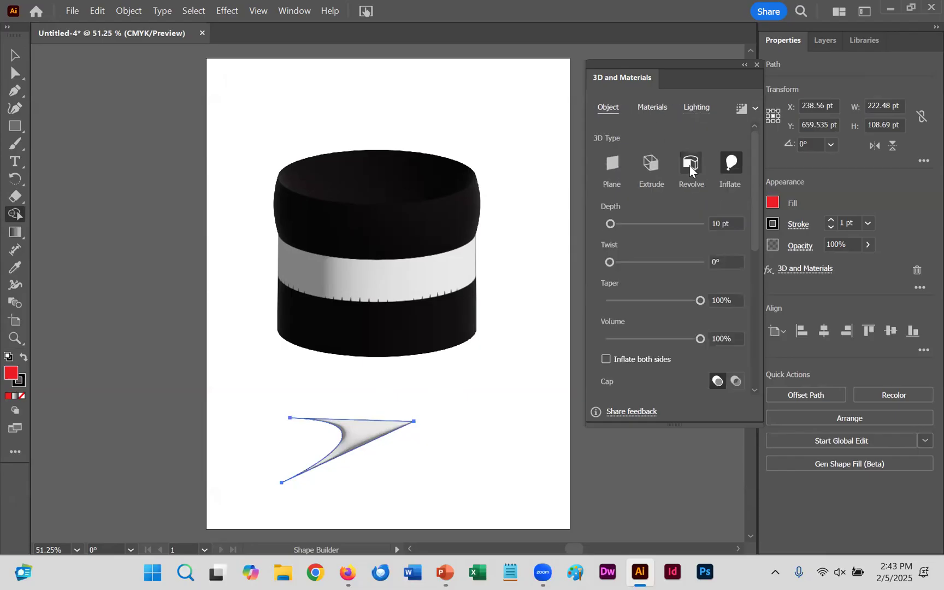
Step: Try Revolve and Extrude, then set the triangle's 3D type to Plane so it stays flat and red
click(691, 164)
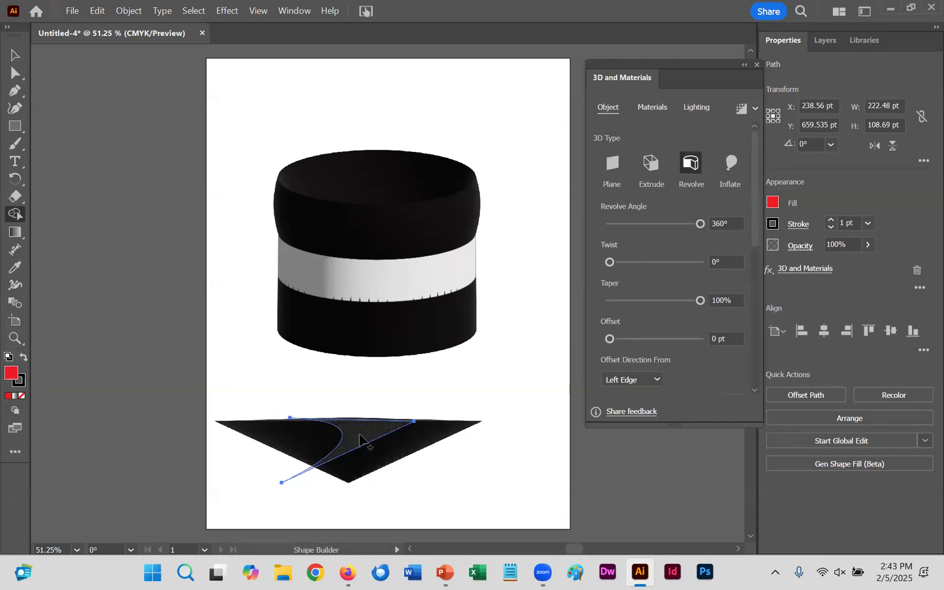
click(650, 168)
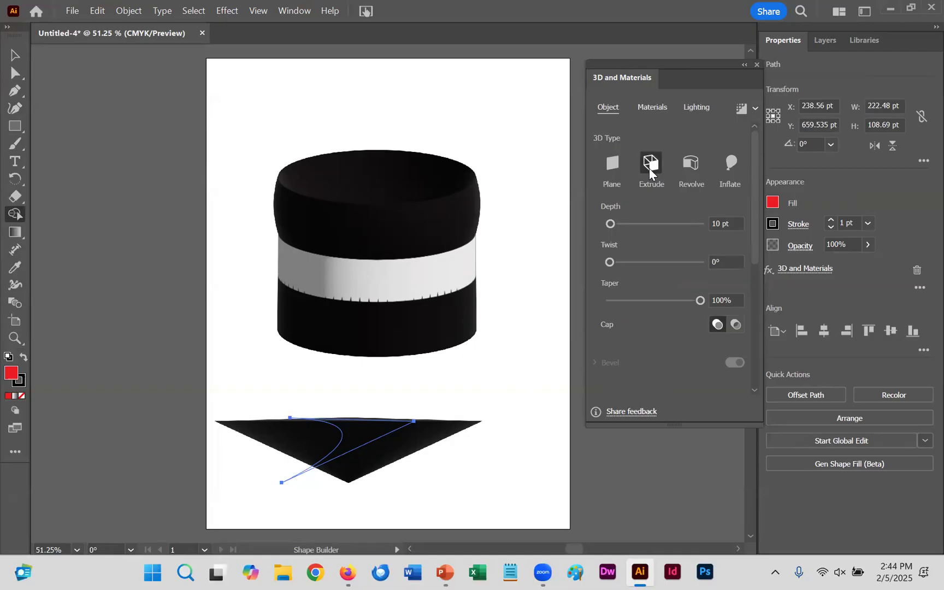
click(613, 171)
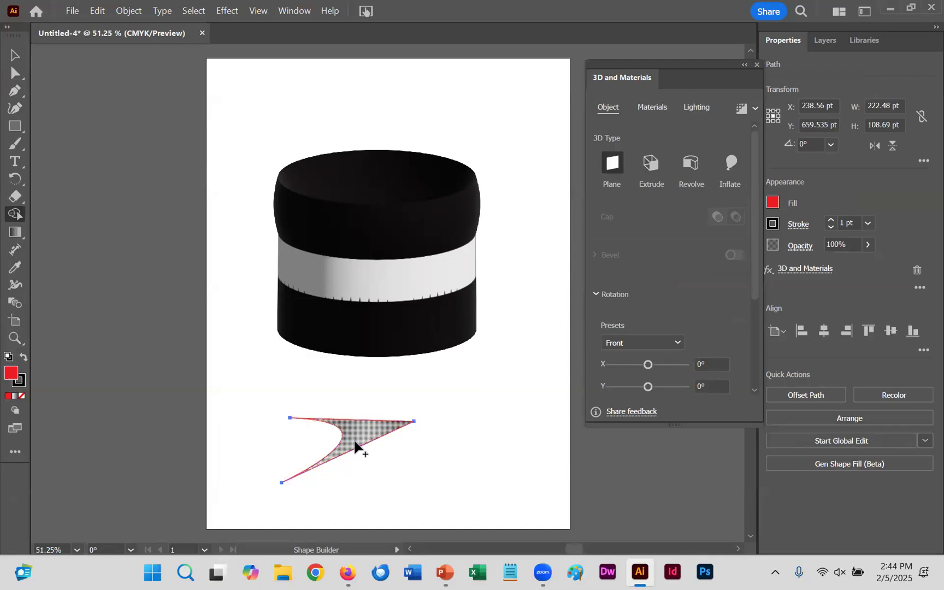
click(392, 433)
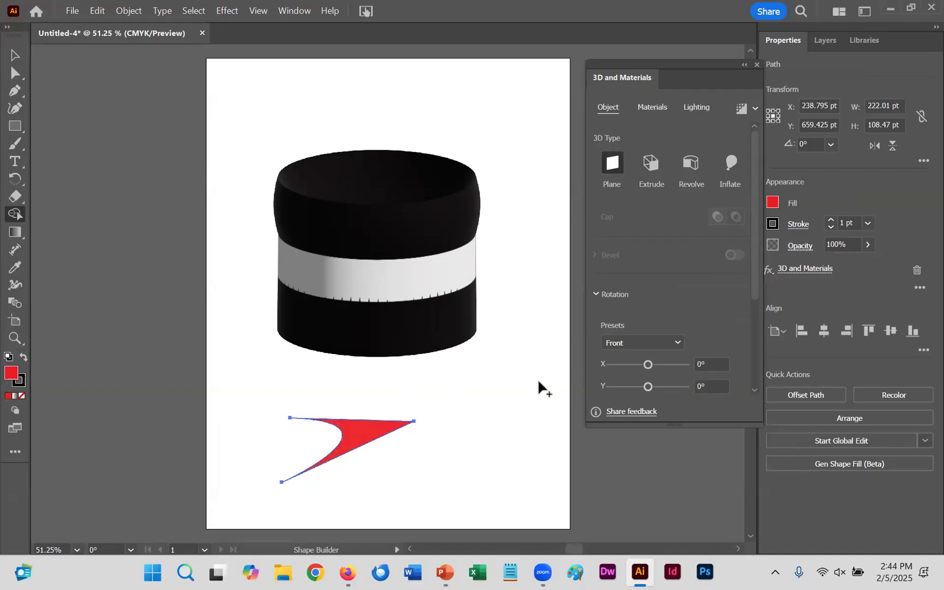
Step: Draw a red rectangle at the top-left and extrude it 50 pt deep, then draw another at top-right
click(13, 128)
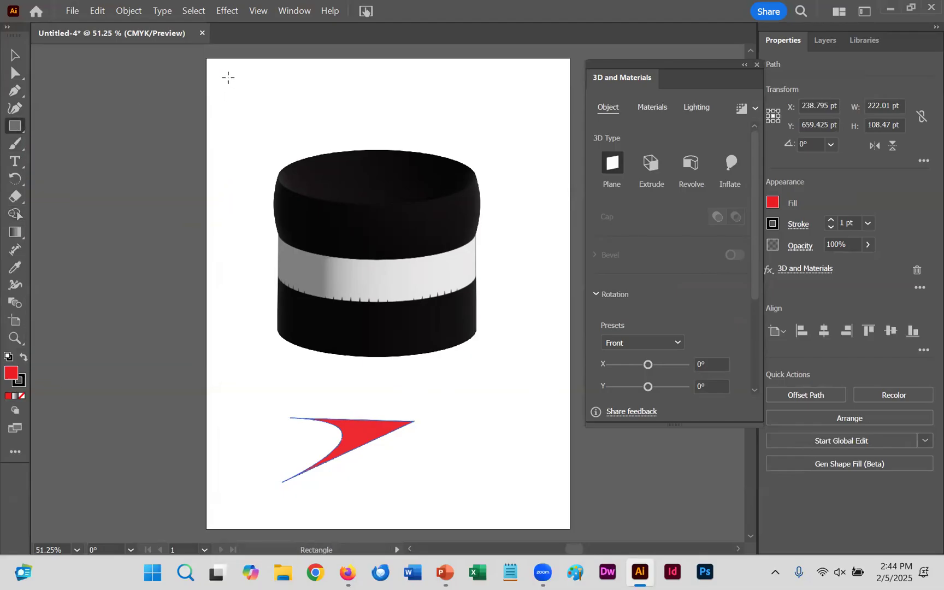
drag(229, 78, 348, 130)
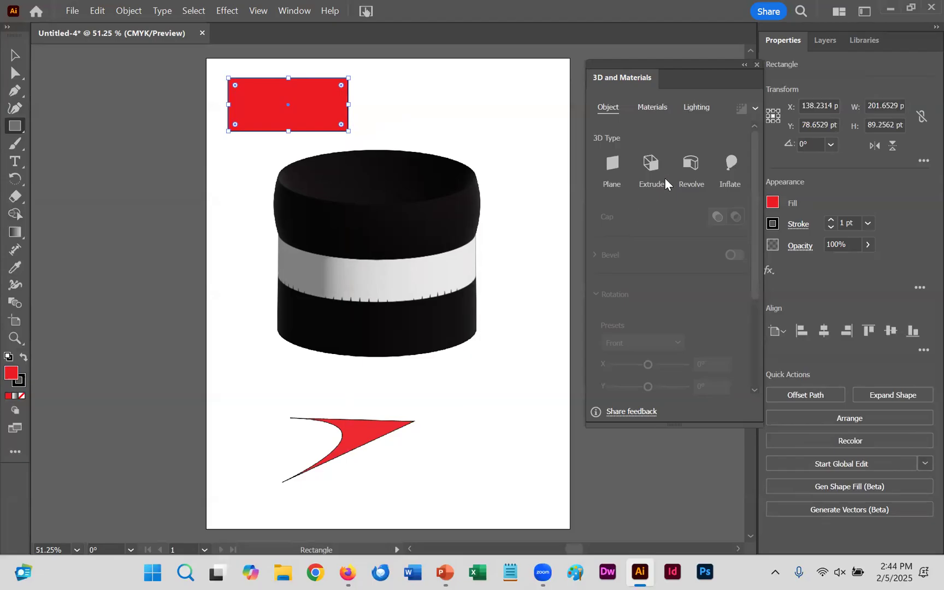
click(651, 172)
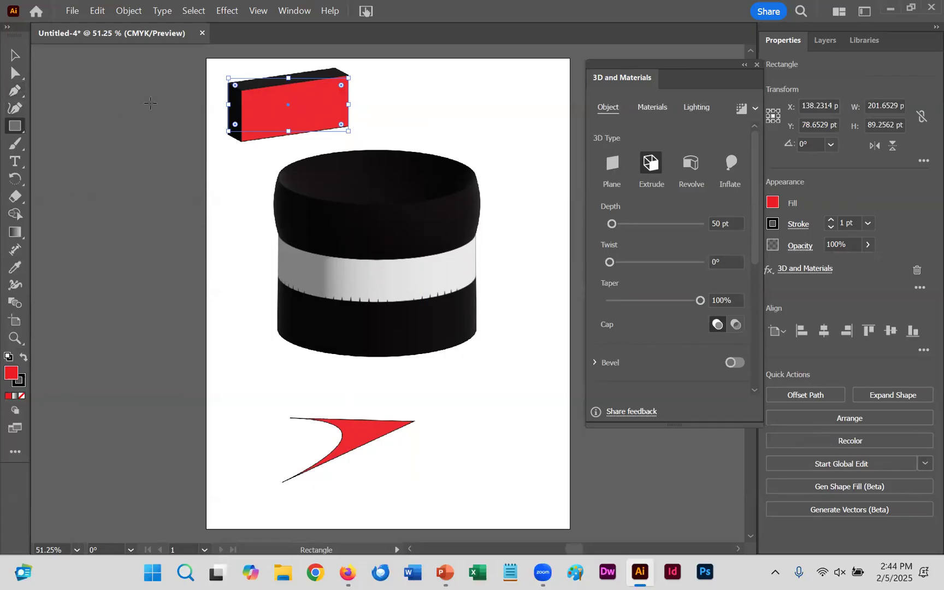
drag(427, 88, 539, 139)
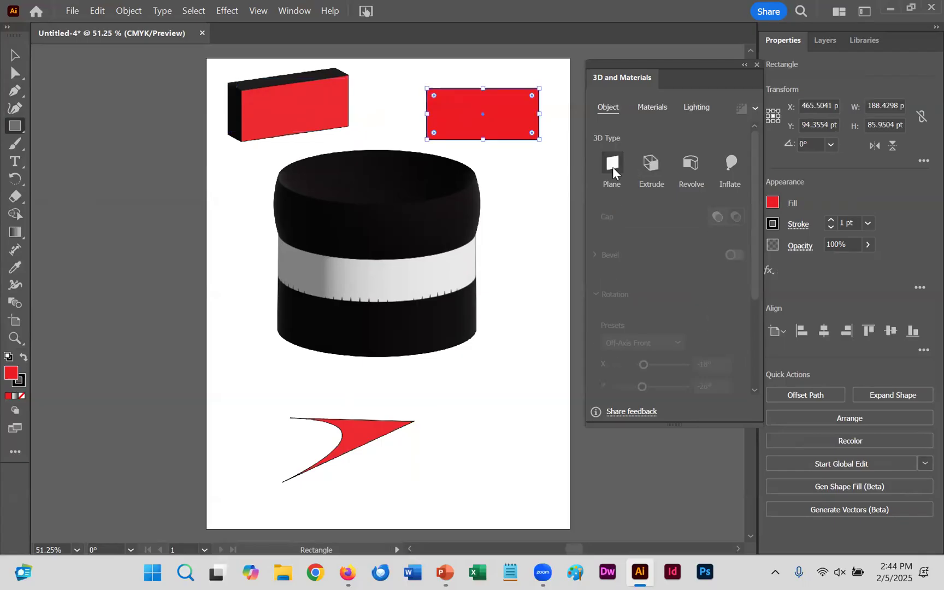
Step: Make the top-right rectangle an Off-Axis Front 3D plane and draw a third rectangle at bottom right
click(612, 166)
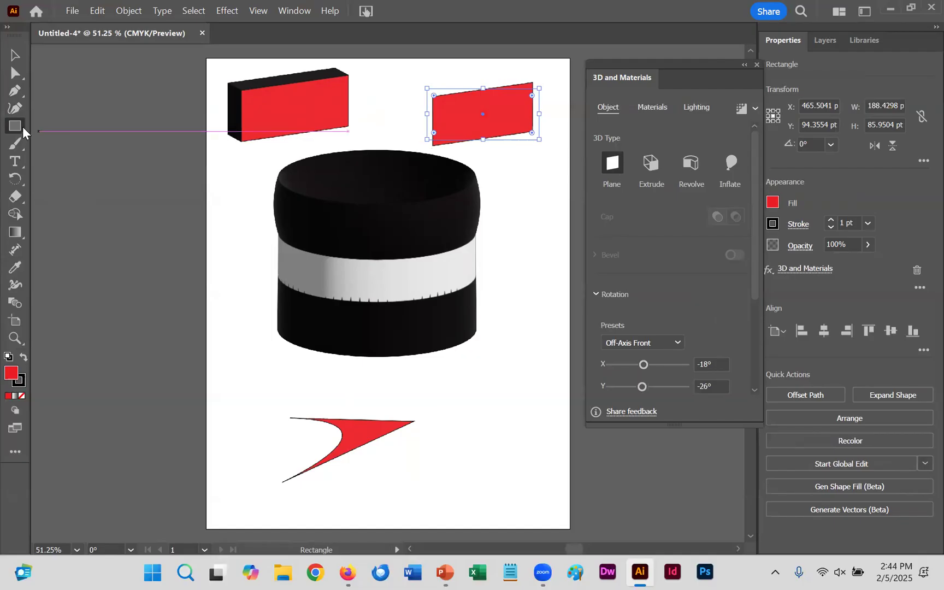
mouse_move(445, 428)
mouse_down()
mouse_move(502, 484)
mouse_move(557, 501)
mouse_up()
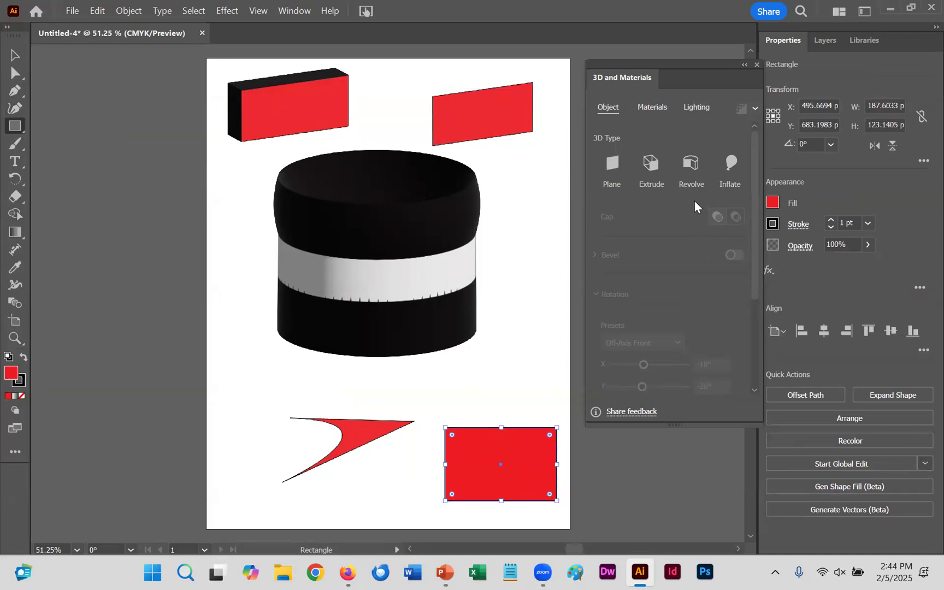
Step: Revolve the bottom rectangle 360° into a black disc and apply the Vector Grime material graphic
click(691, 164)
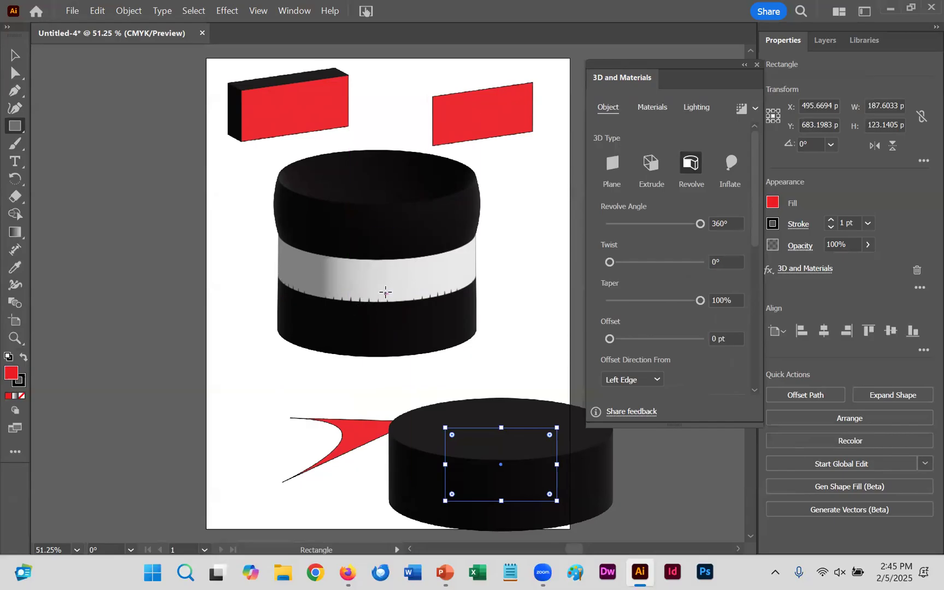
click(649, 108)
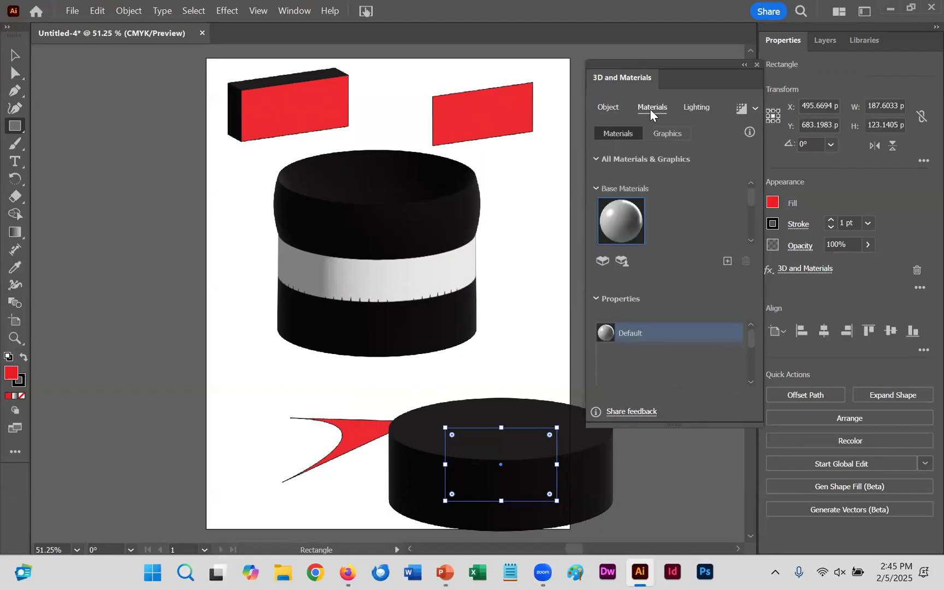
click(674, 134)
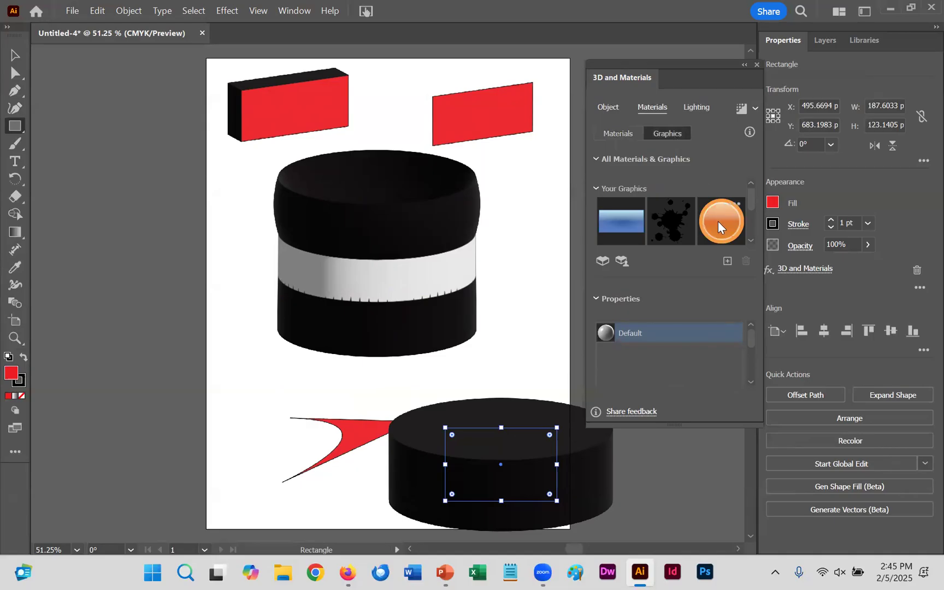
click(677, 217)
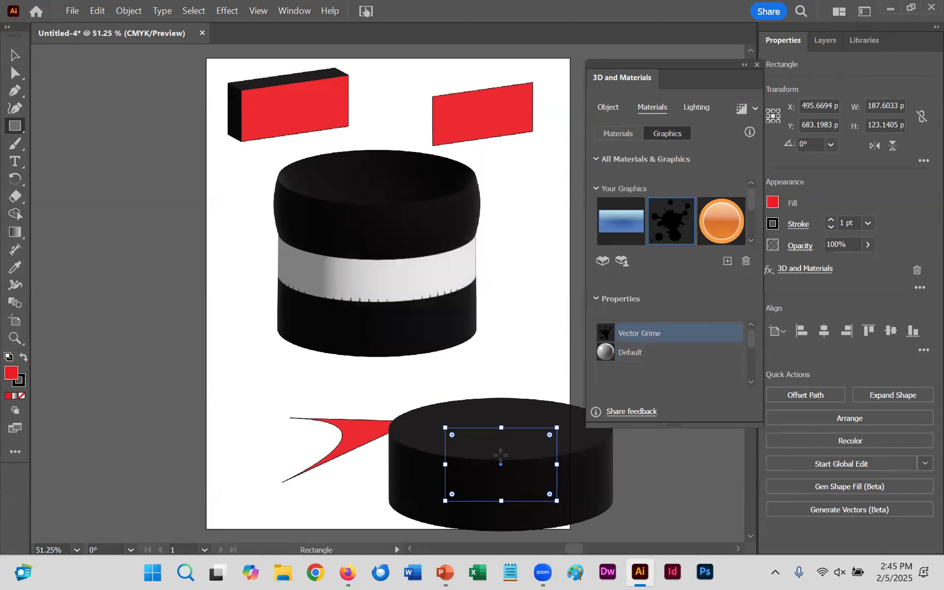
click(501, 455)
Step: Create a sized red rectangle, a tall one over the lower disc, and a small one beside the upper cylinder
click(436, 310)
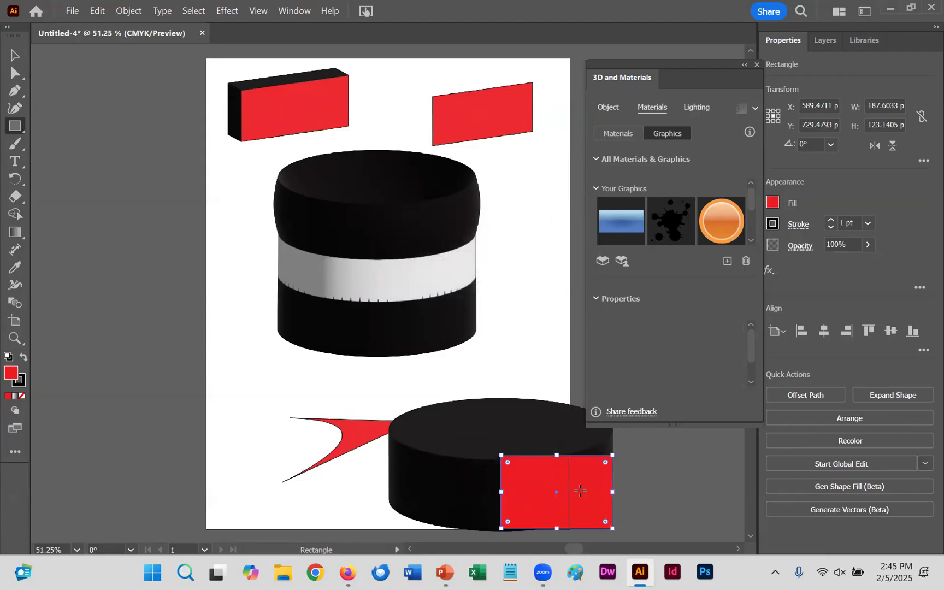
drag(581, 488, 514, 380)
drag(489, 294, 540, 324)
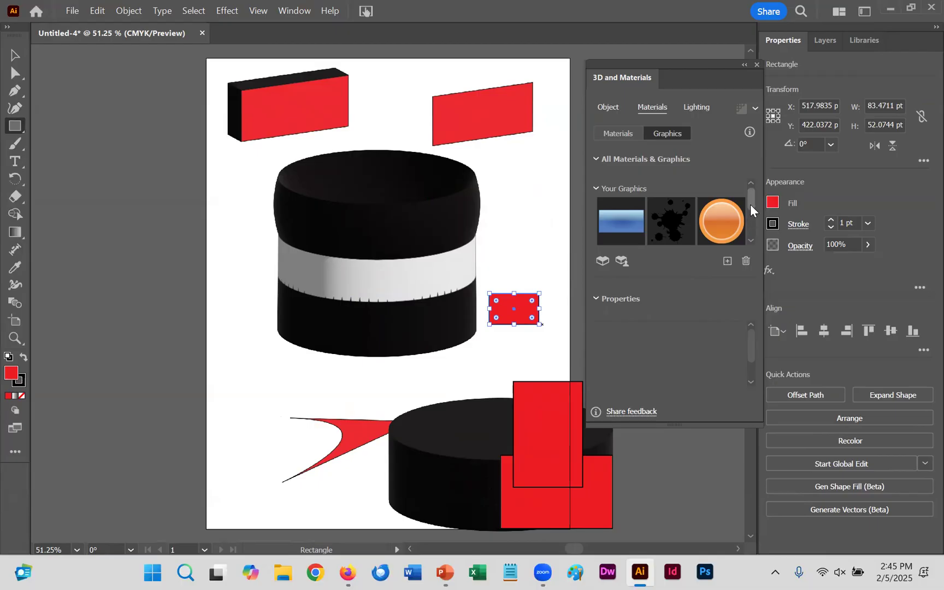
Step: Choose the Gerbera material graphic and add a second 83.47 × 52.07 pt red rectangle overlapping the first
drag(750, 204, 750, 237)
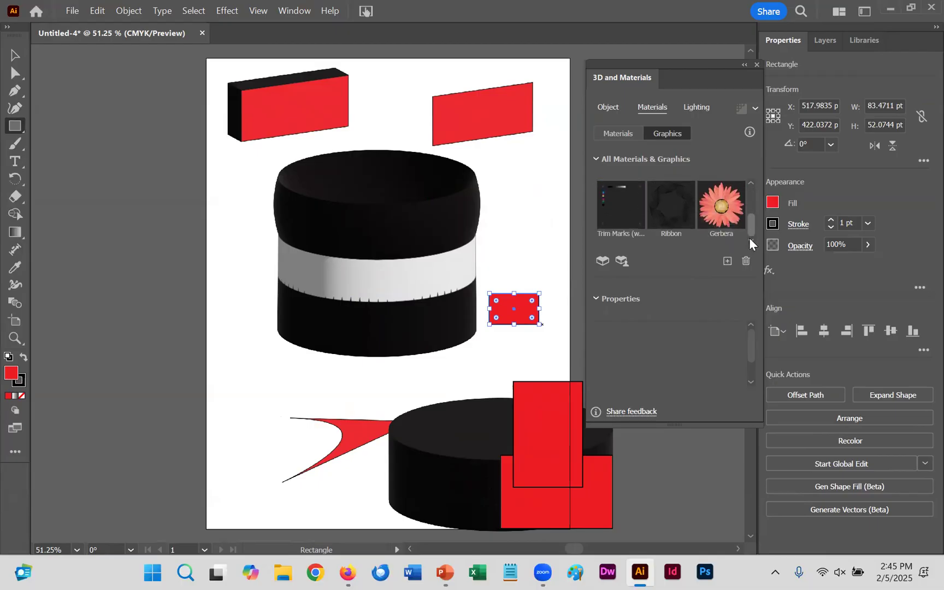
click(722, 214)
mouse_move(738, 187)
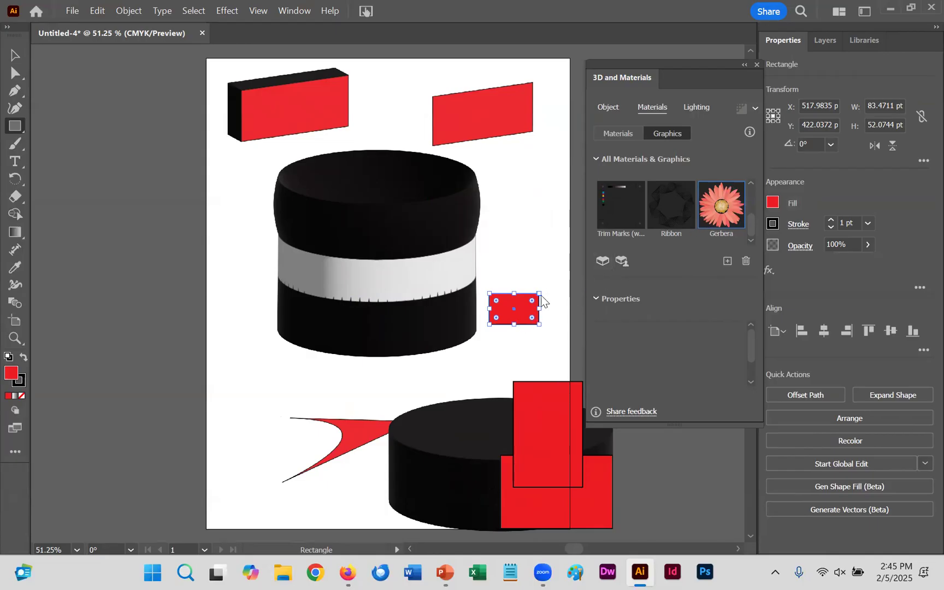
click(522, 314)
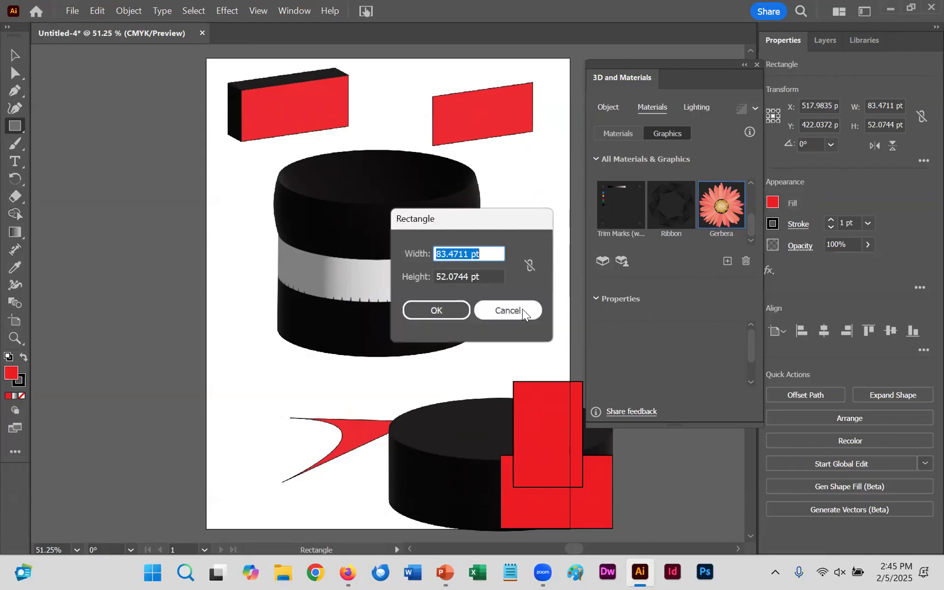
click(437, 311)
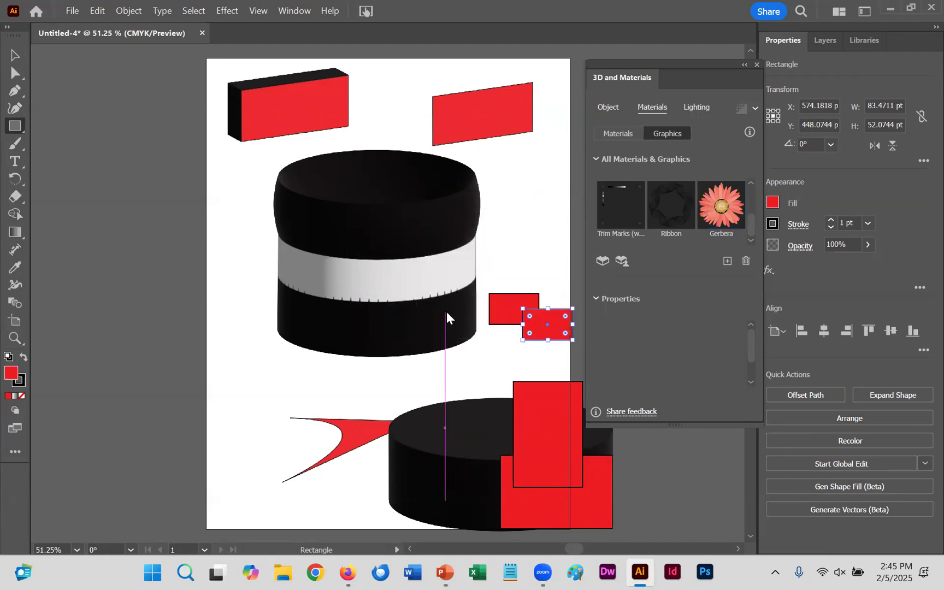
click(621, 132)
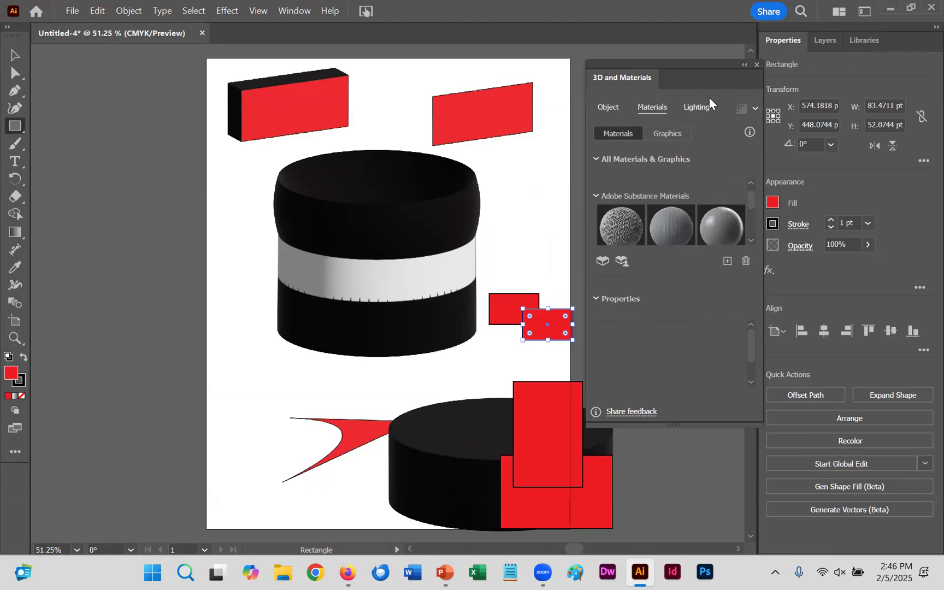
Step: Try the Right, Diffuse and Standard lighting presets on the small rectangle, keeping Standard
click(697, 107)
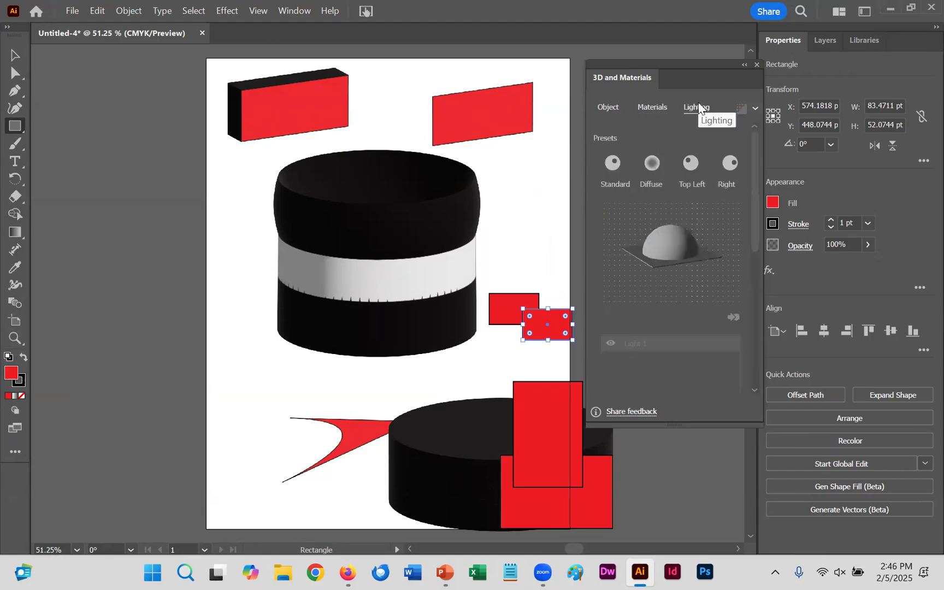
click(729, 173)
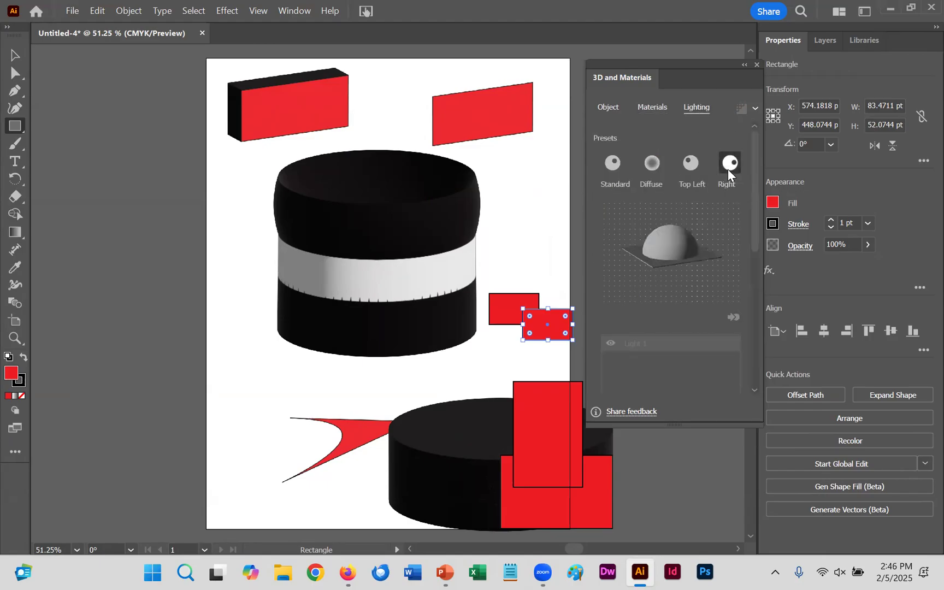
click(647, 169)
click(613, 163)
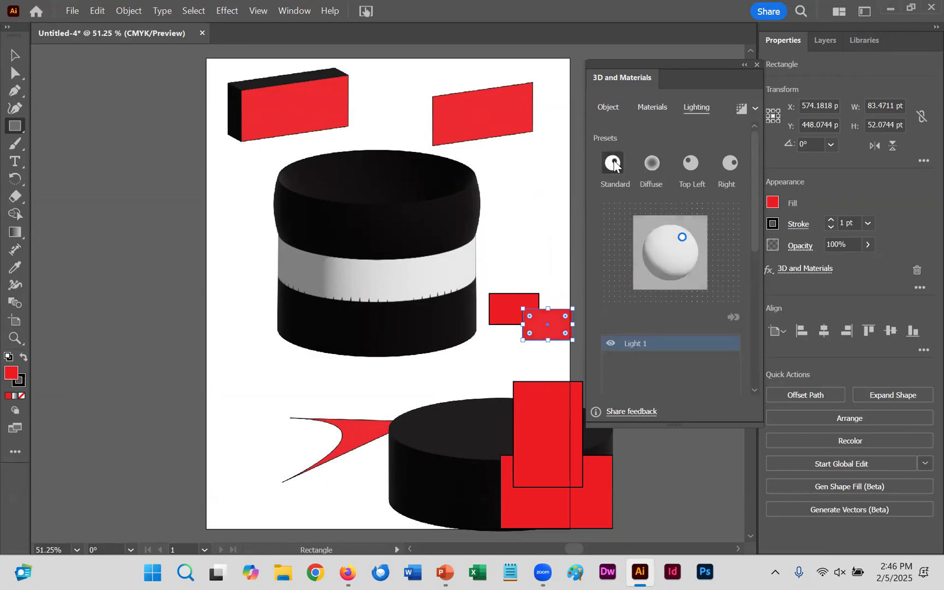
Step: Return to the 3D Object settings and review the Illustrator HW brief on the course page
click(608, 105)
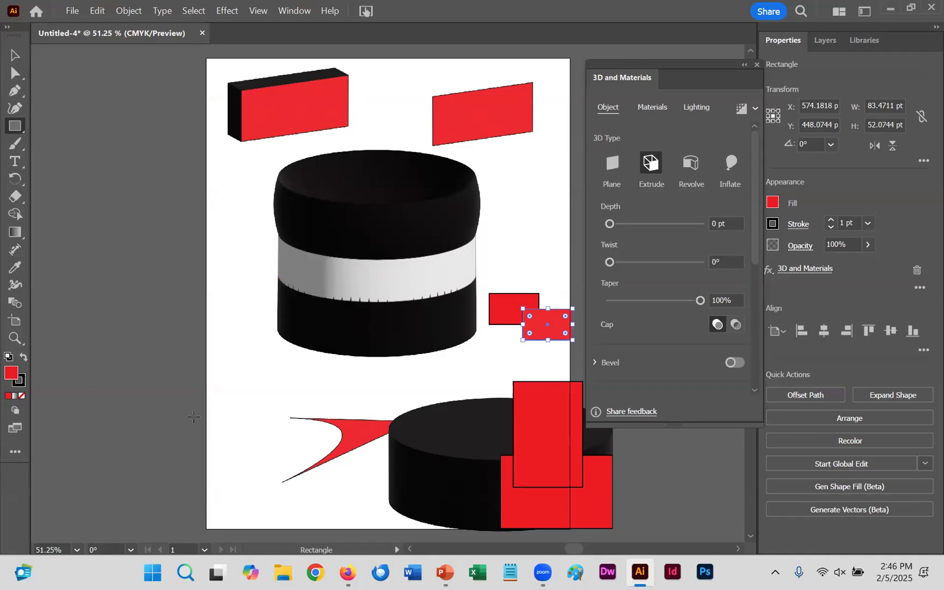
click(345, 571)
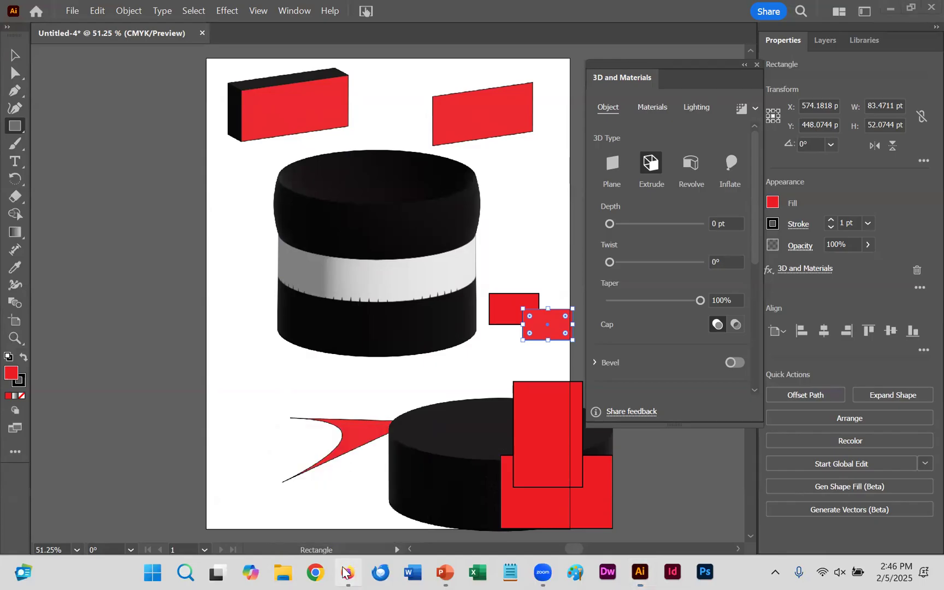
scroll(929, 343, down, 3)
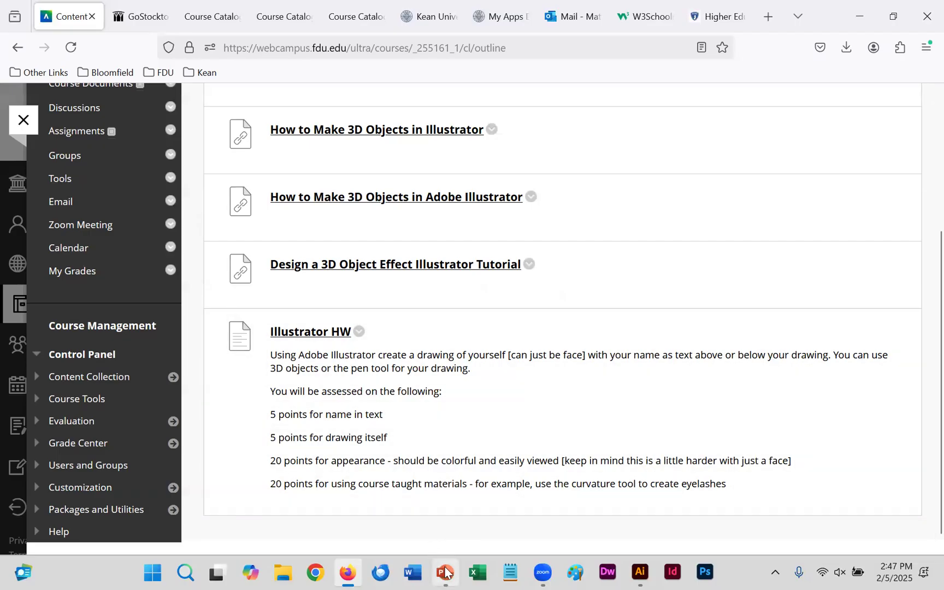
Step: Back in Illustrator, create a new blank Letter-size document, Untitled-5
click(640, 572)
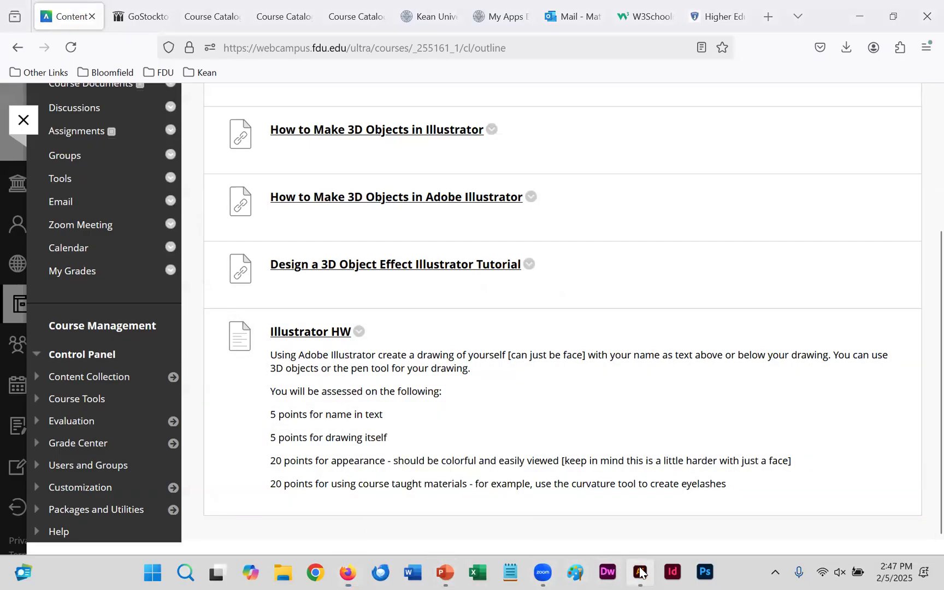
click(73, 13)
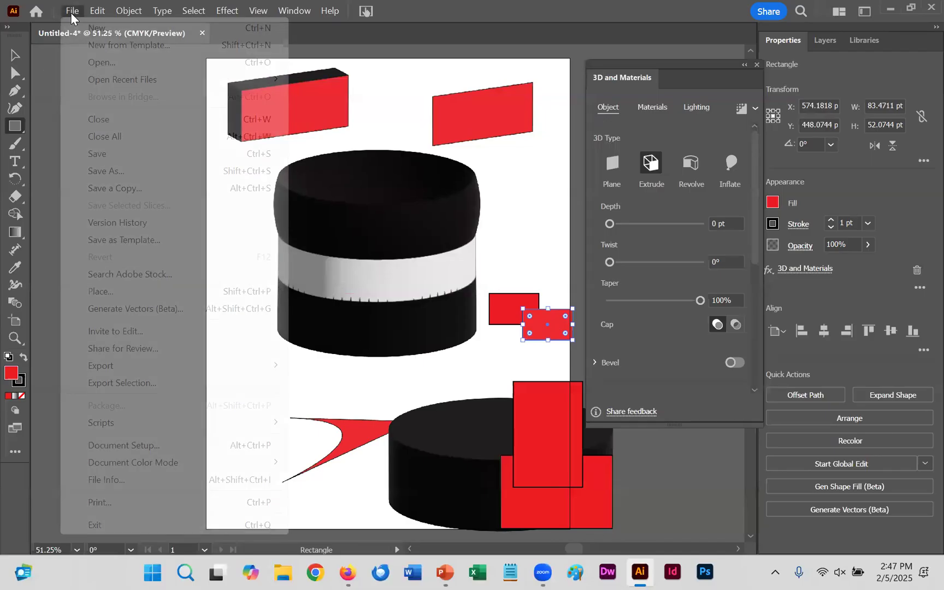
click(333, 146)
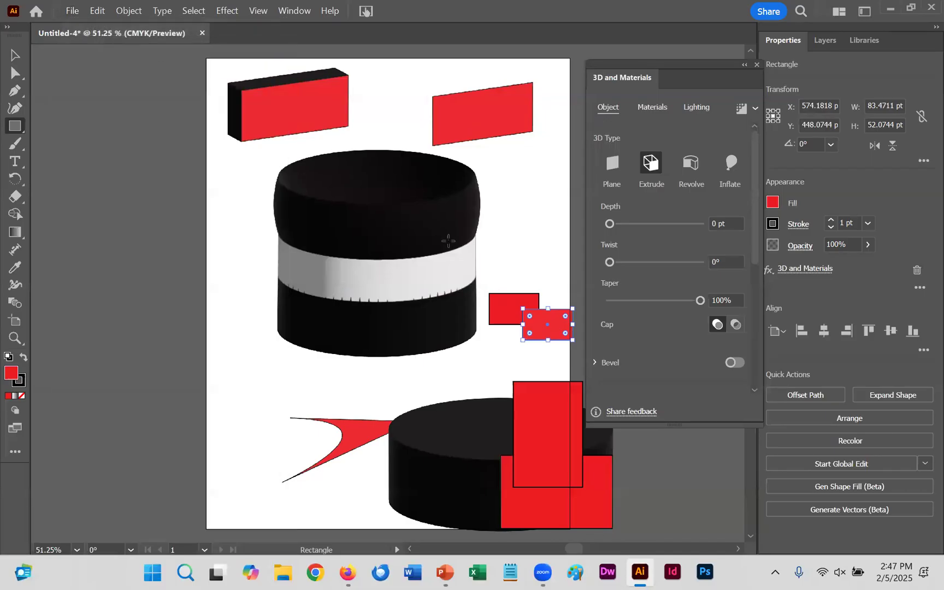
key(ctrl+n)
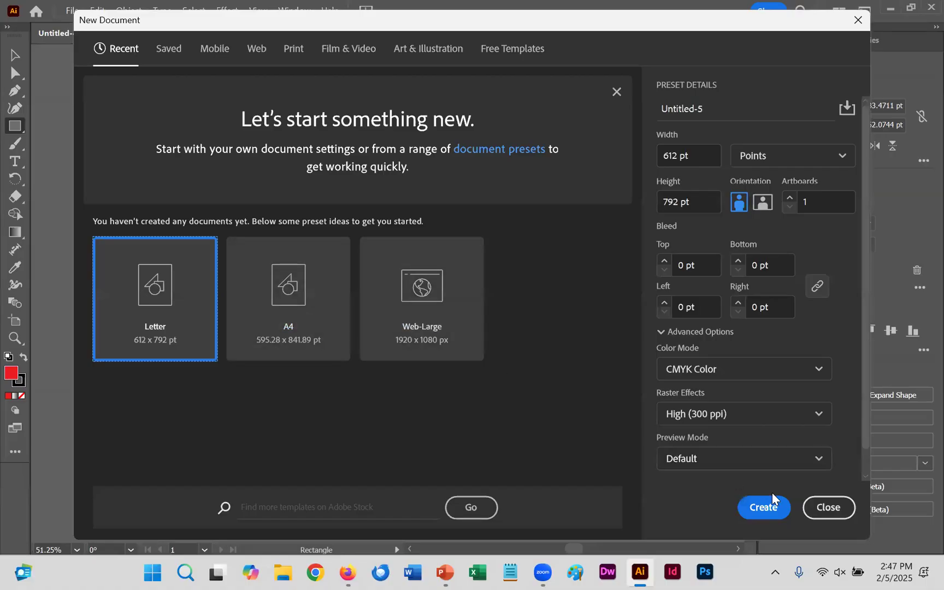
click(767, 508)
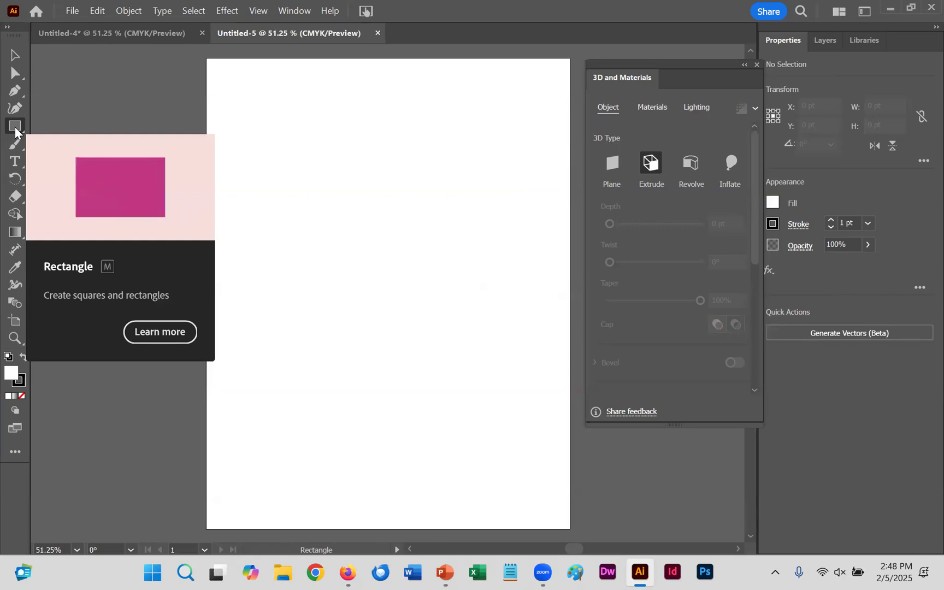
Step: Draw a large rectangle near the page top and revolve it 360° into a black disc
drag(270, 119, 508, 247)
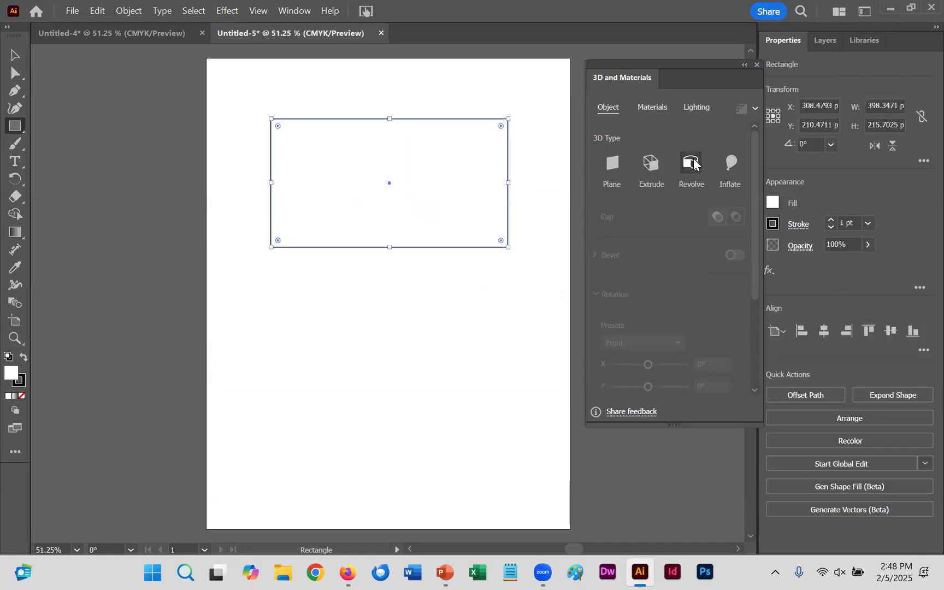
click(651, 164)
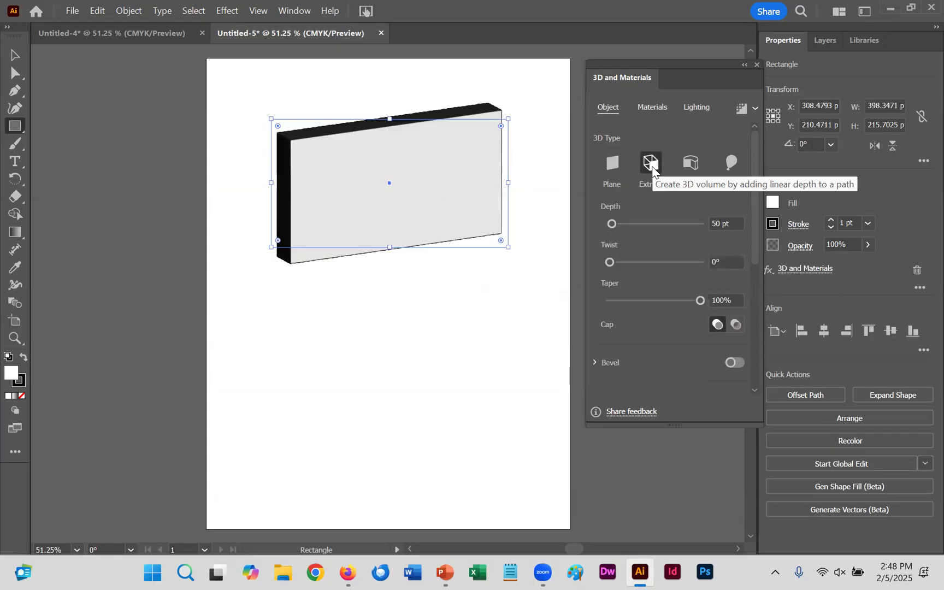
click(691, 164)
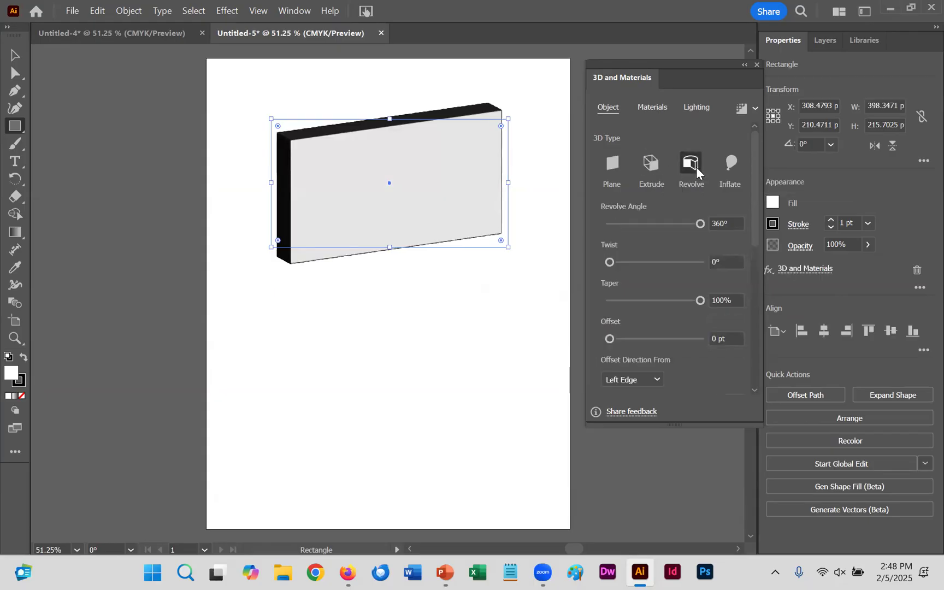
Step: Add a small rectangle at the disc's right edge and move the disc lower on the page
click(443, 190)
click(511, 311)
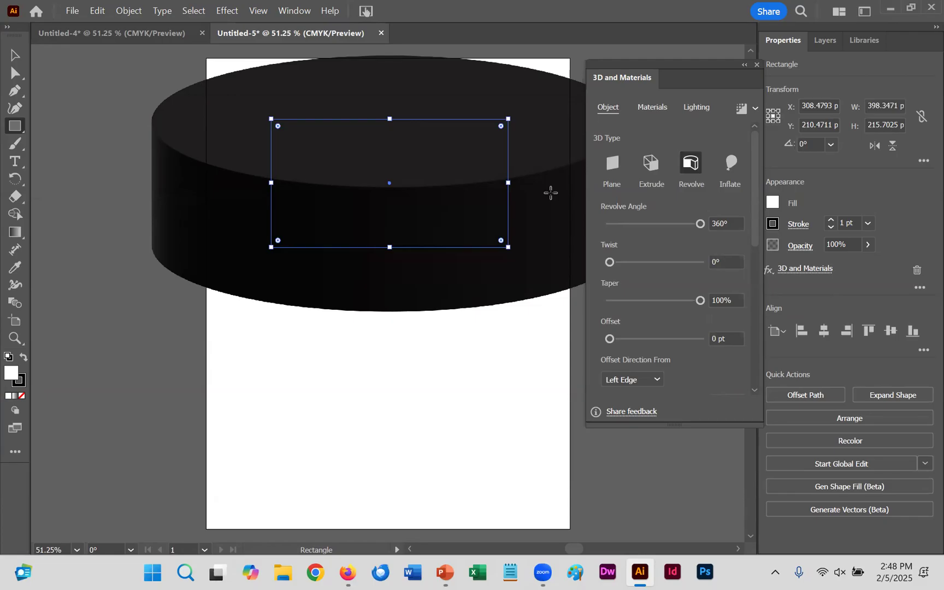
mouse_move(550, 193)
mouse_down()
mouse_move(553, 255)
mouse_move(558, 211)
mouse_up()
key(v)
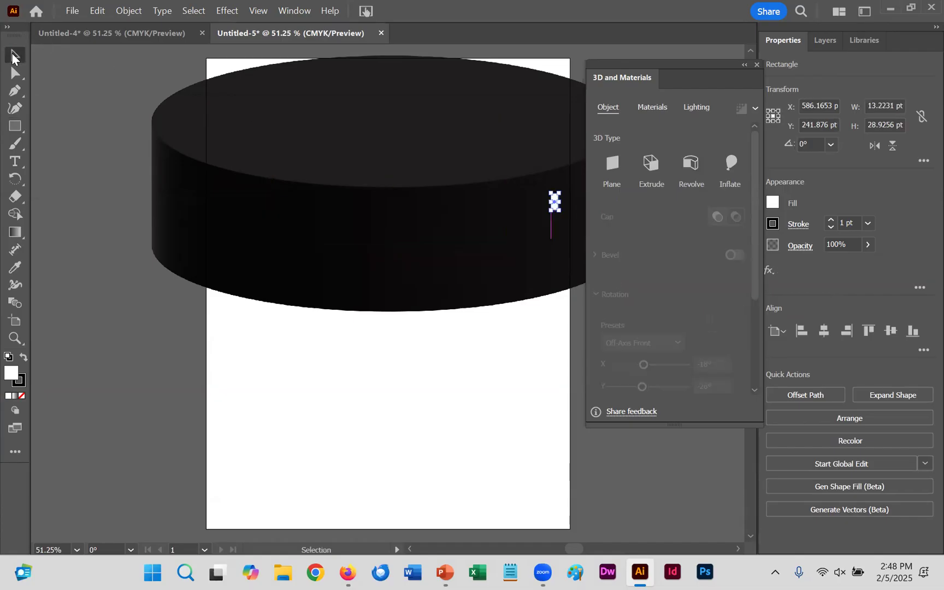
drag(421, 87, 427, 125)
drag(353, 214, 353, 214)
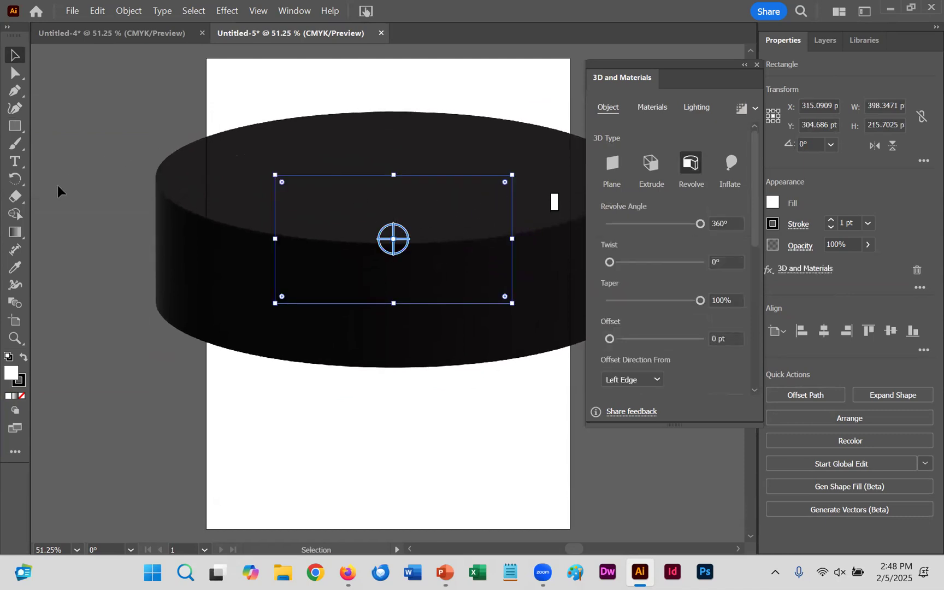
Step: Set a red 4 pt Paintbrush stroke and brush two eye marks on the disc's upper face
click(14, 143)
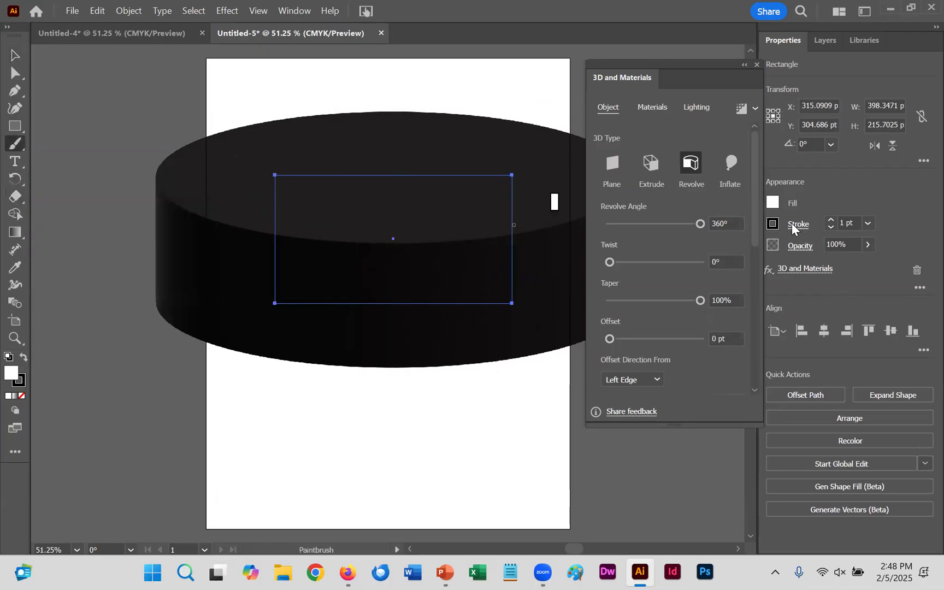
click(772, 224)
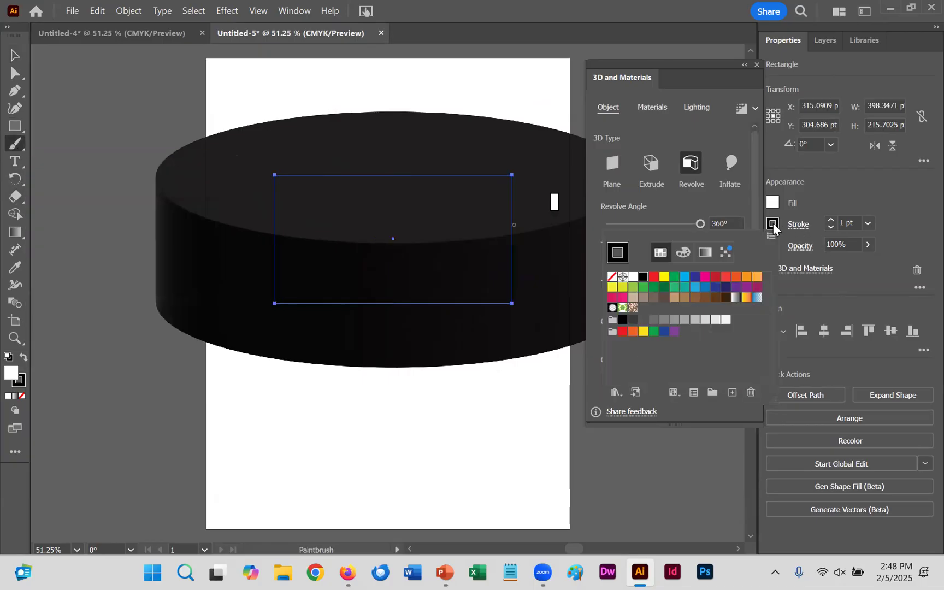
click(655, 277)
click(829, 220)
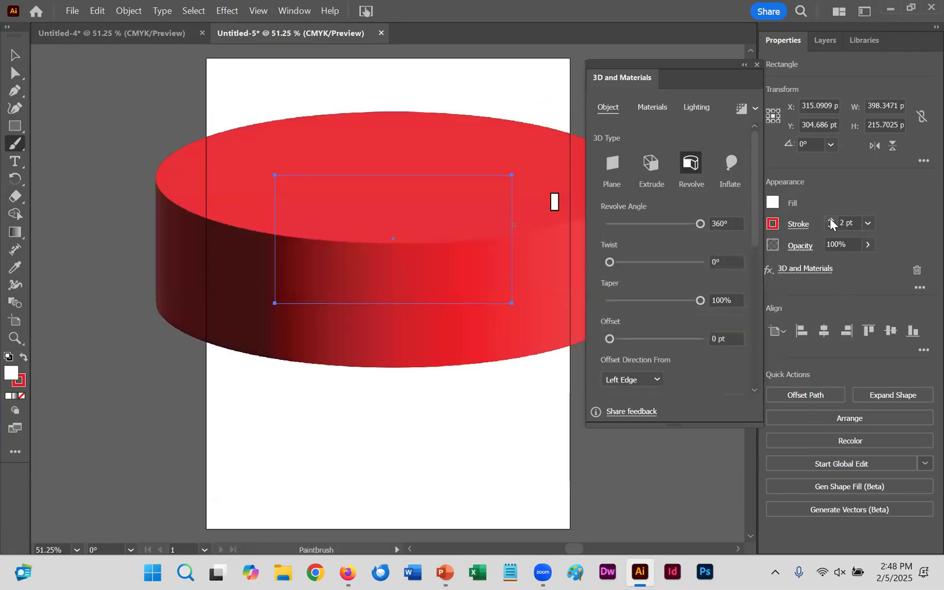
click(830, 220)
click(829, 220)
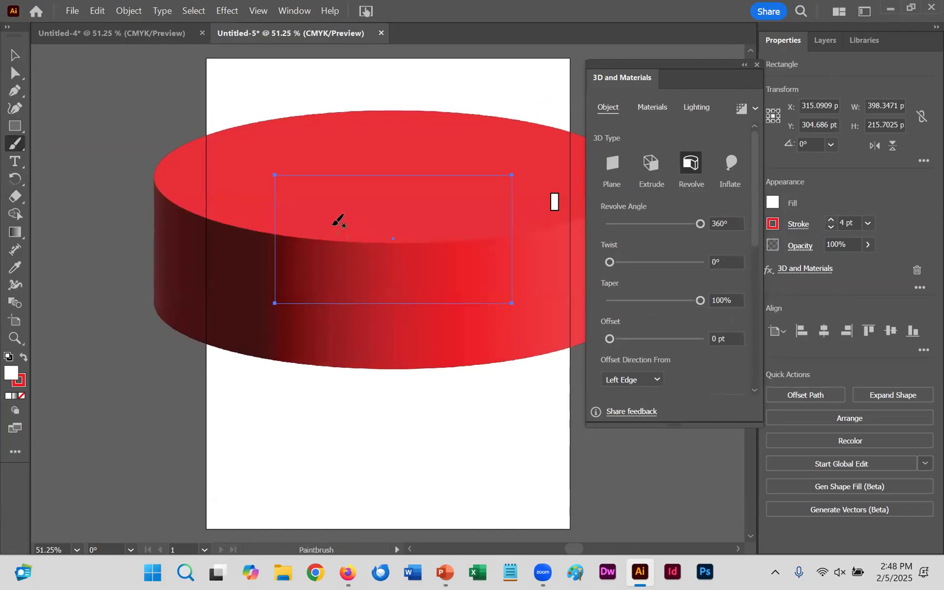
mouse_move(316, 214)
mouse_down()
mouse_move(323, 228)
mouse_move(315, 219)
mouse_move(313, 231)
mouse_up()
drag(458, 229, 479, 223)
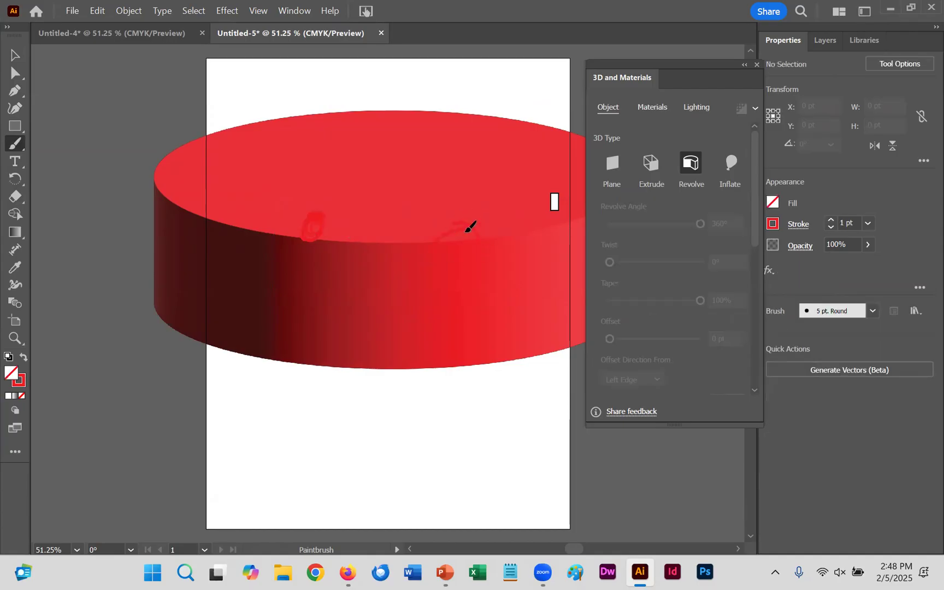
Step: Switch the brush colour to black and paint the left and right eye blobs
click(771, 223)
click(644, 277)
mouse_move(313, 230)
mouse_down()
mouse_move(301, 231)
mouse_move(309, 224)
mouse_up()
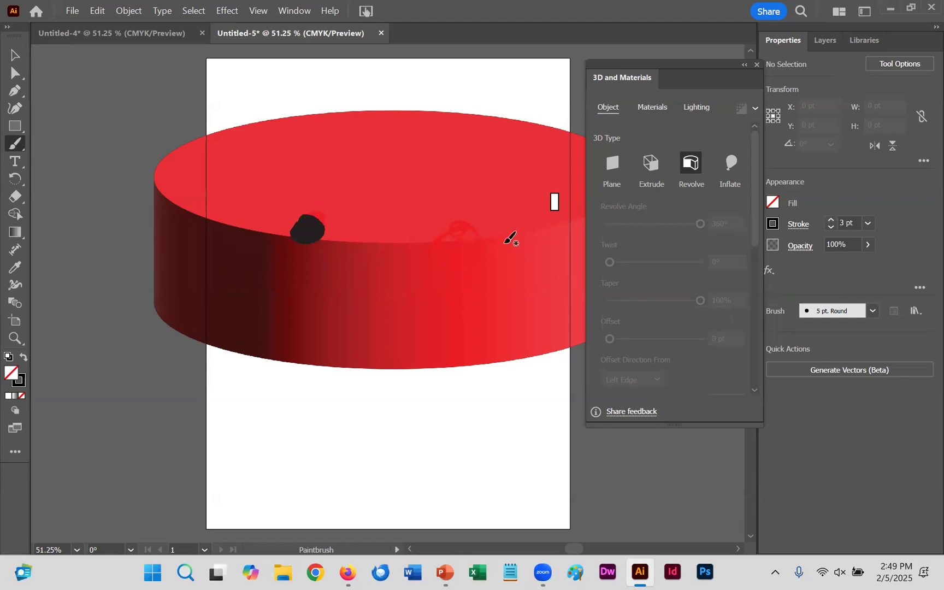
mouse_move(464, 230)
mouse_down()
mouse_move(450, 238)
mouse_move(470, 226)
mouse_up()
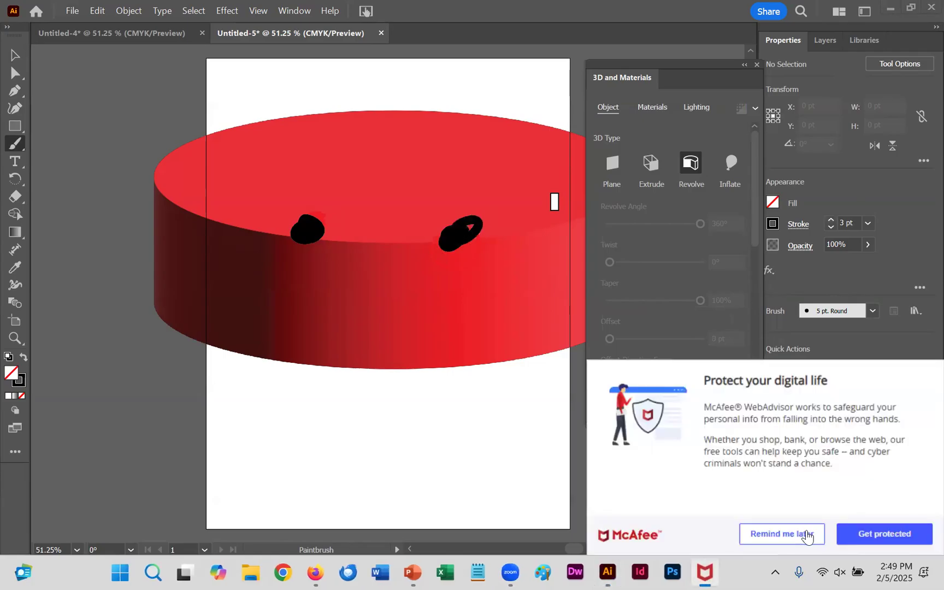
Step: Paint a wide black smile curve below the eyes
click(808, 538)
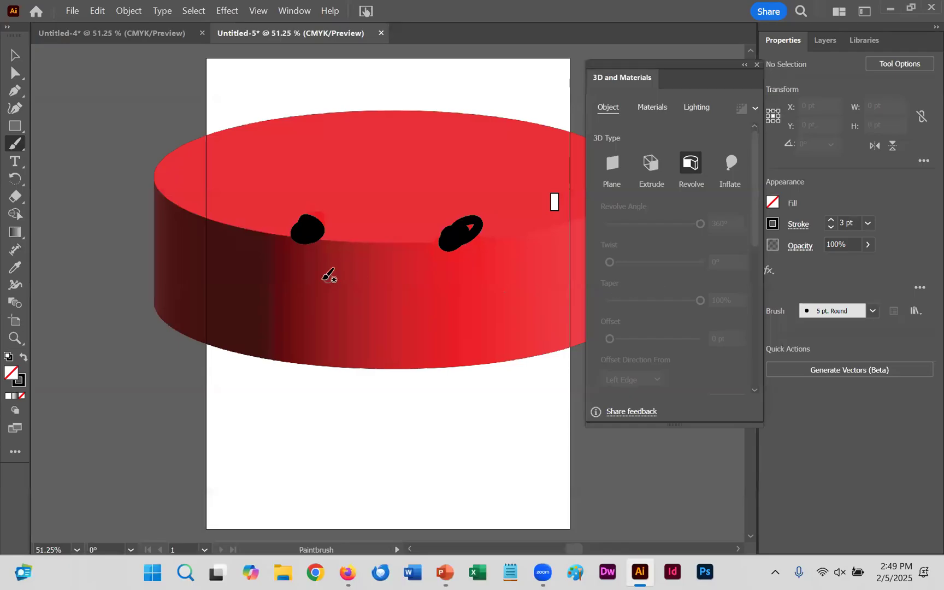
mouse_move(306, 282)
mouse_down()
mouse_move(363, 323)
mouse_move(438, 326)
mouse_move(481, 290)
mouse_up()
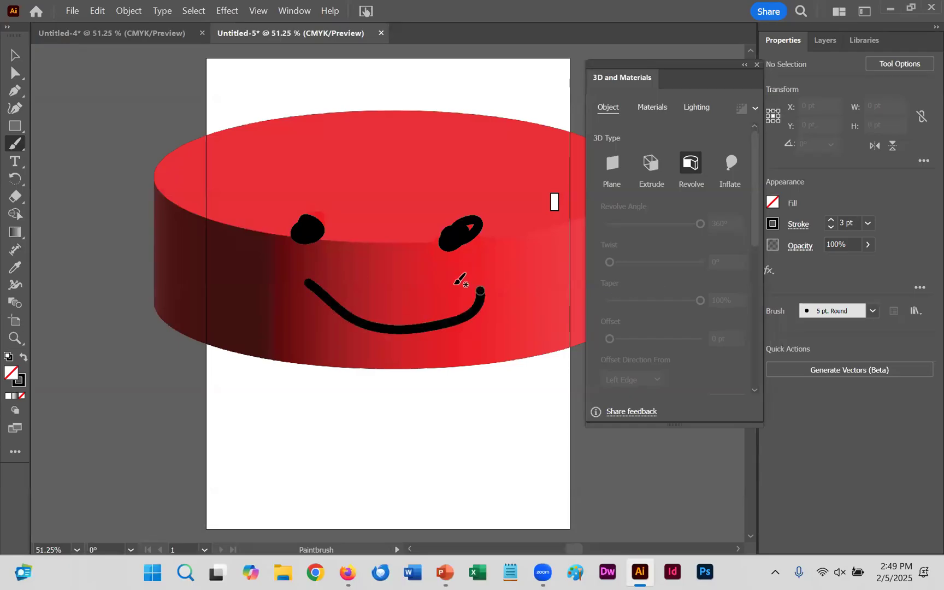
click(15, 108)
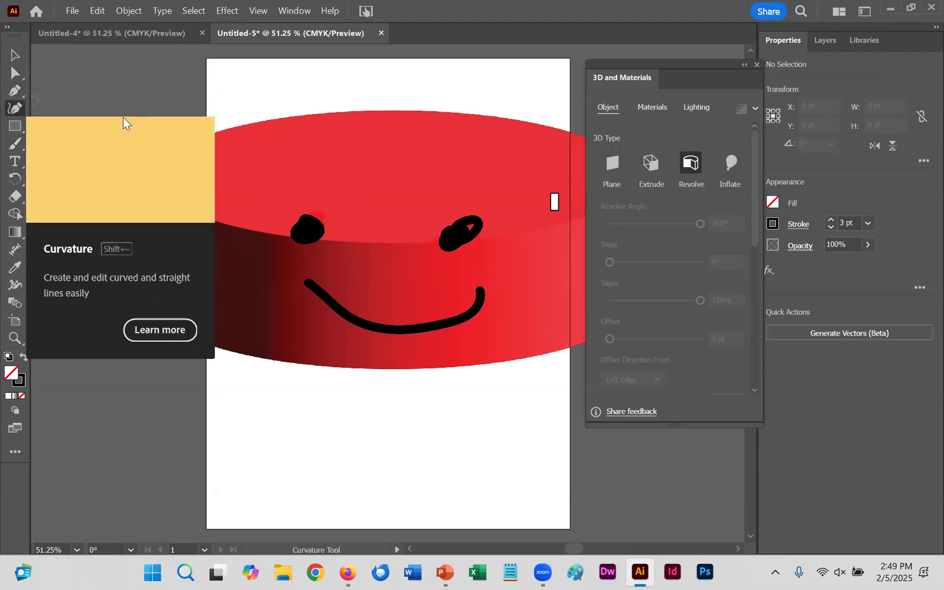
Step: Draw a curved eyebrow arc above the eyes with the Curvature tool, then brush a small black nose
click(327, 199)
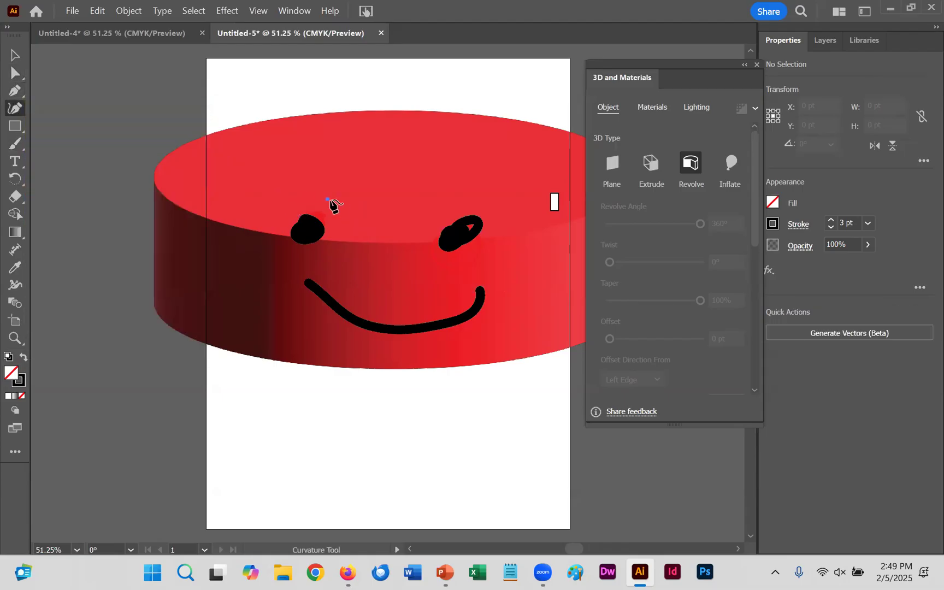
click(335, 203)
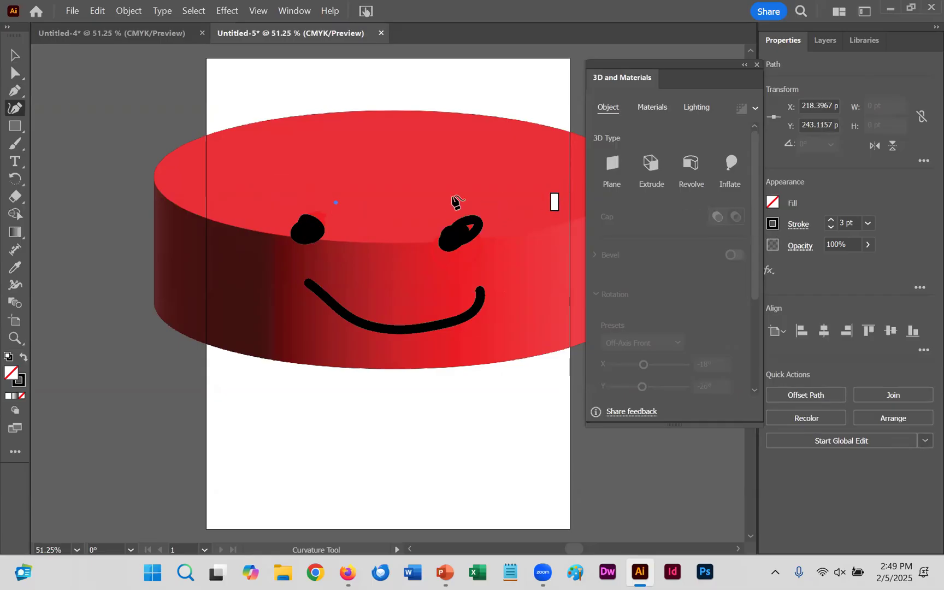
click(512, 208)
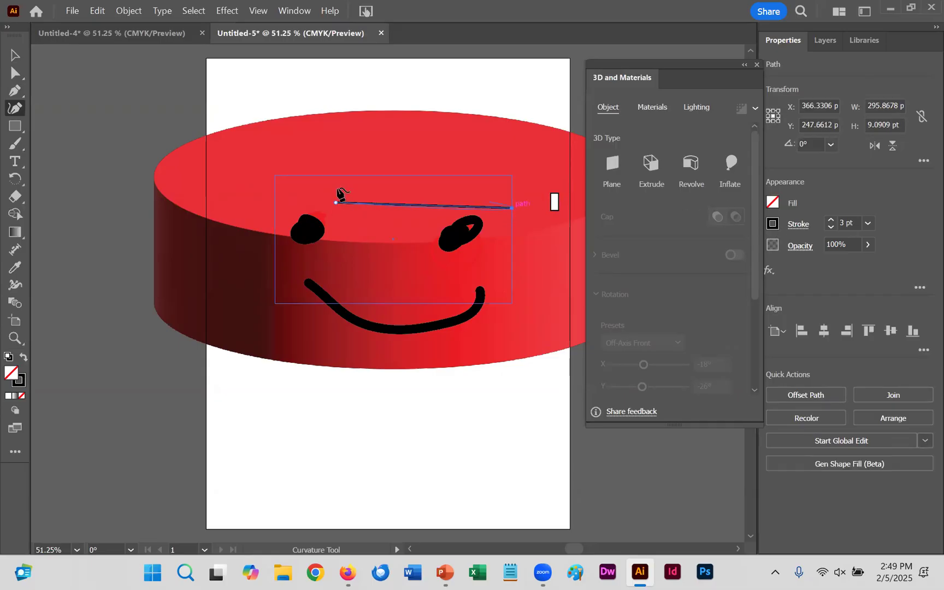
click(272, 204)
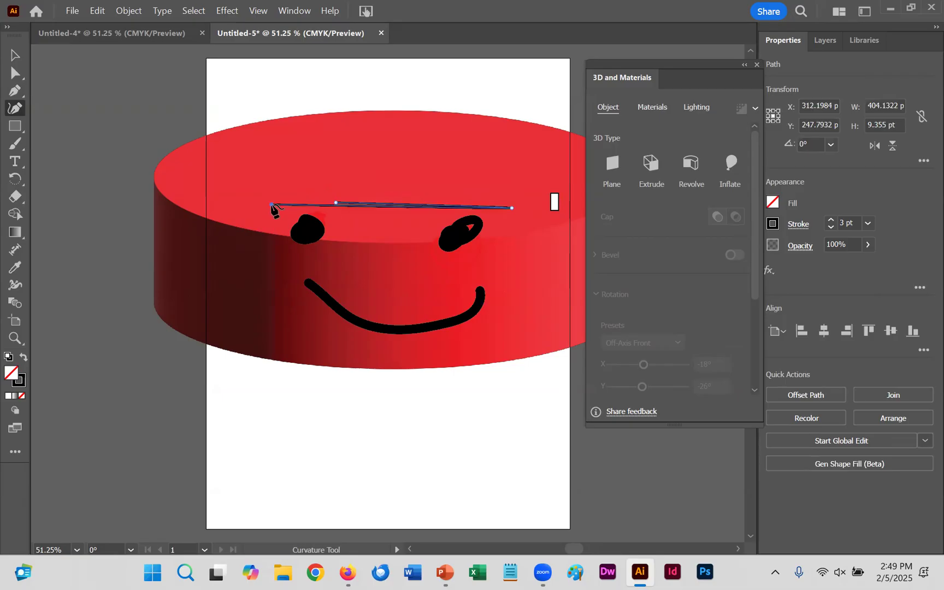
click(506, 207)
click(303, 184)
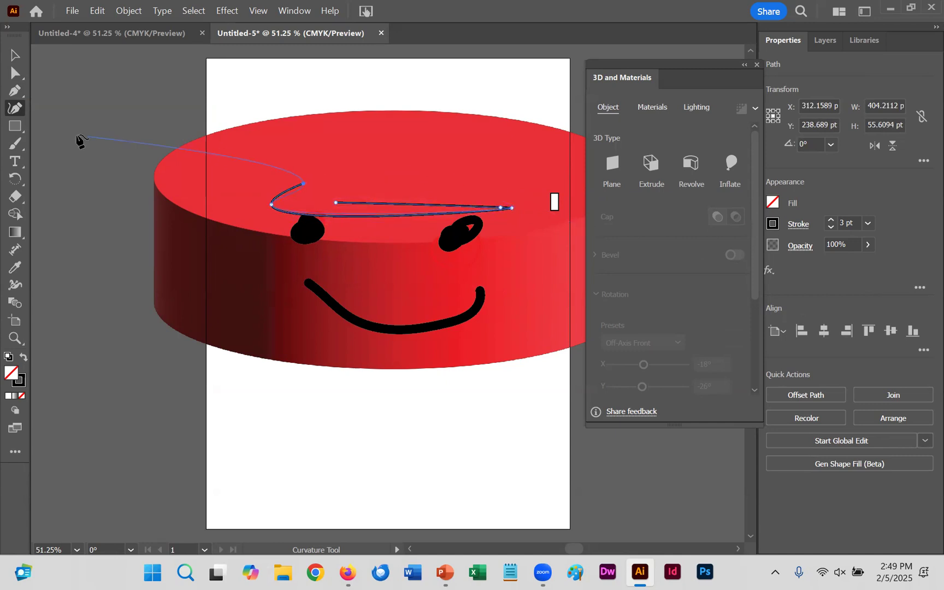
click(15, 144)
mouse_move(389, 262)
mouse_down()
mouse_move(396, 266)
mouse_move(382, 257)
mouse_move(357, 275)
mouse_move(375, 257)
mouse_move(386, 261)
mouse_move(356, 268)
mouse_up()
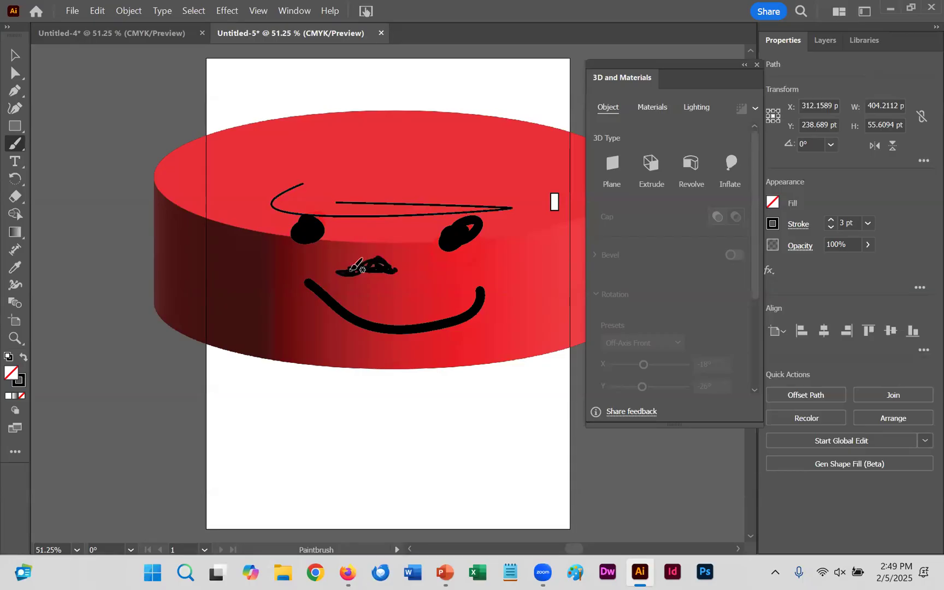
Step: Type the creator's full name as point text just below the red disc face, fixing a typo
click(15, 162)
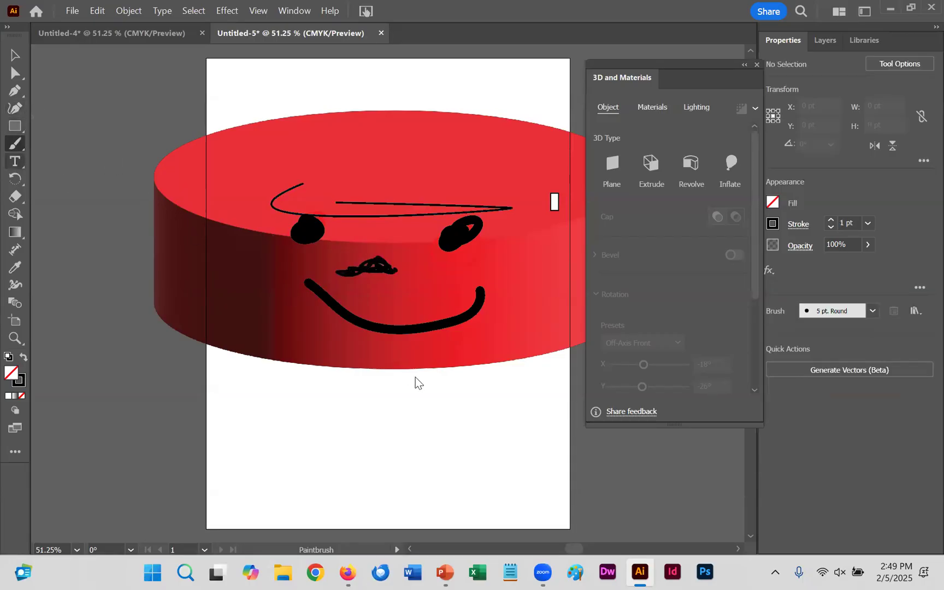
click(313, 403)
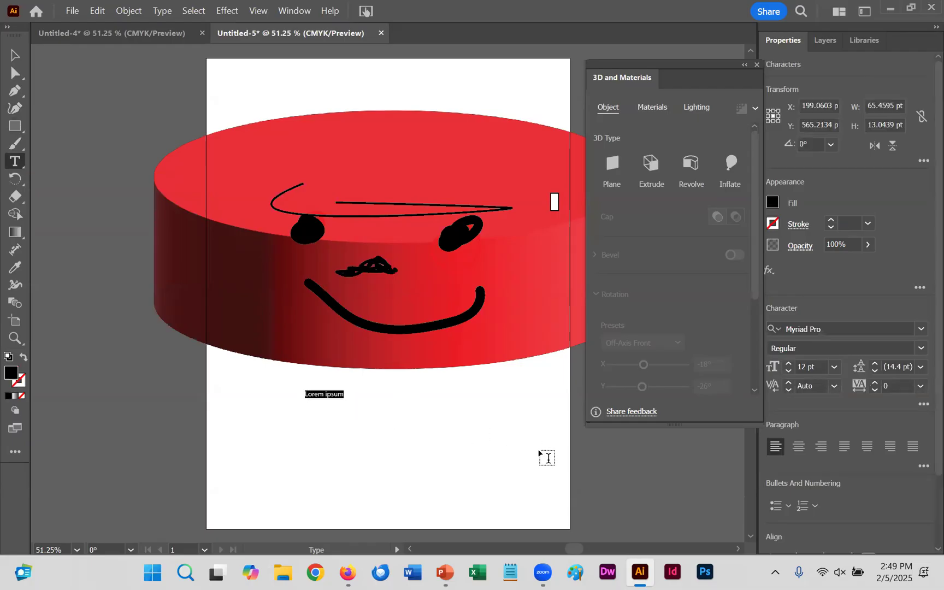
text(Dy)
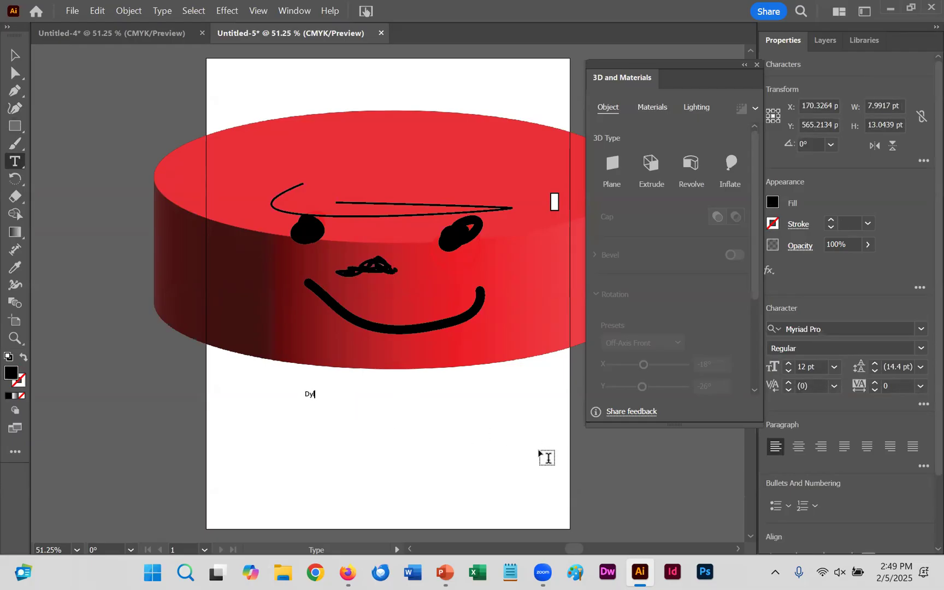
text(lan Hoppe)
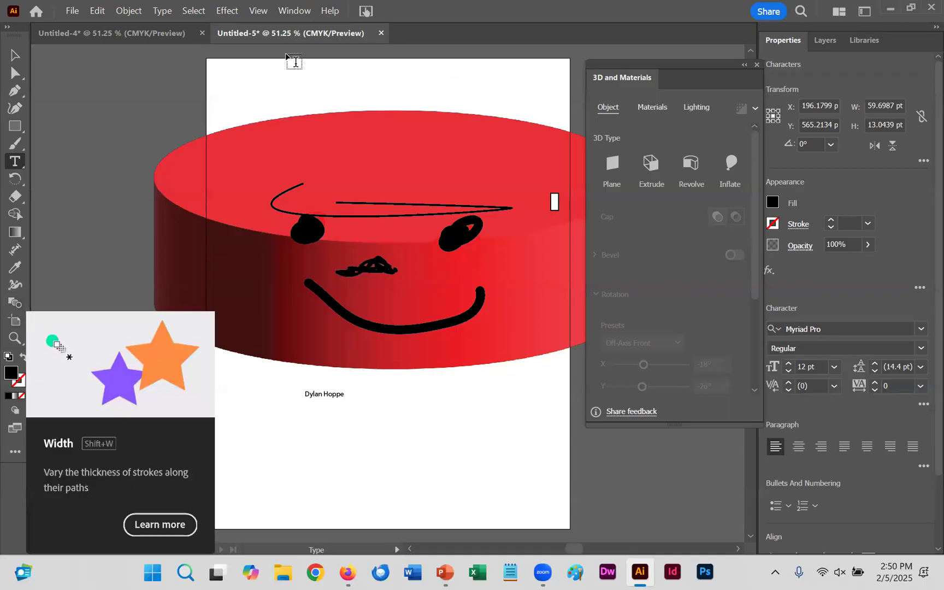
click(288, 12)
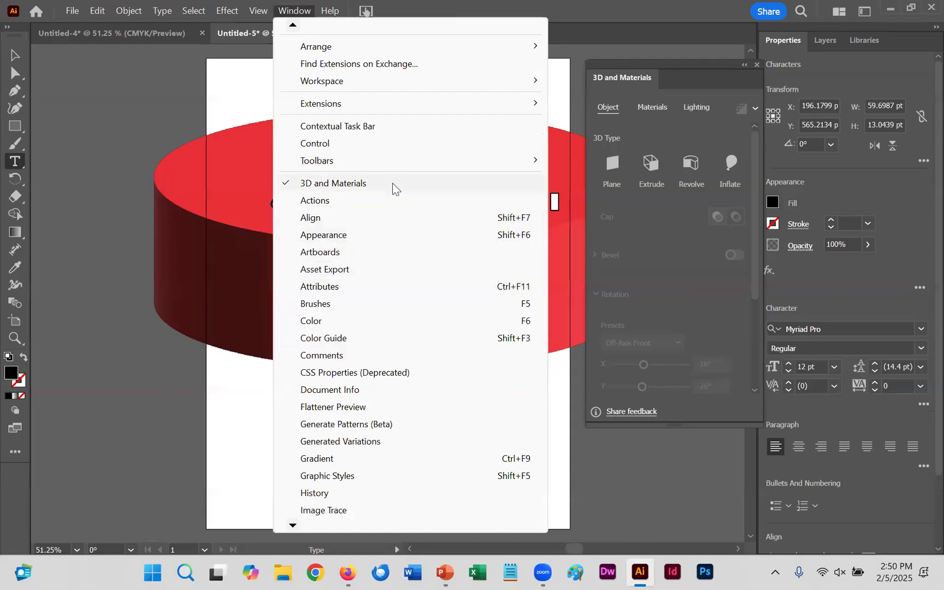
Step: Dismiss the Window menu and bring Firefox's Blackboard Illustrator HW assignment page forward
click(247, 421)
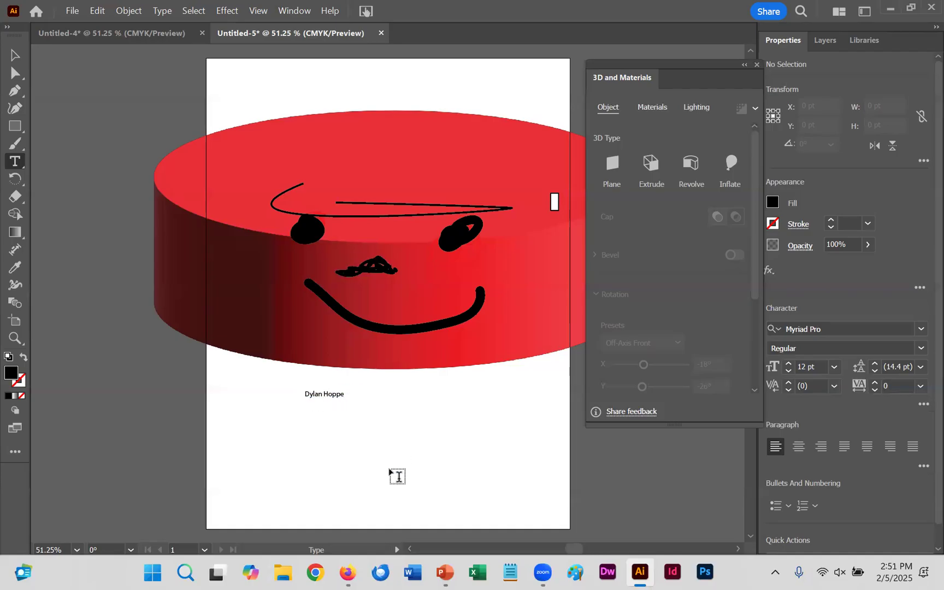
click(349, 572)
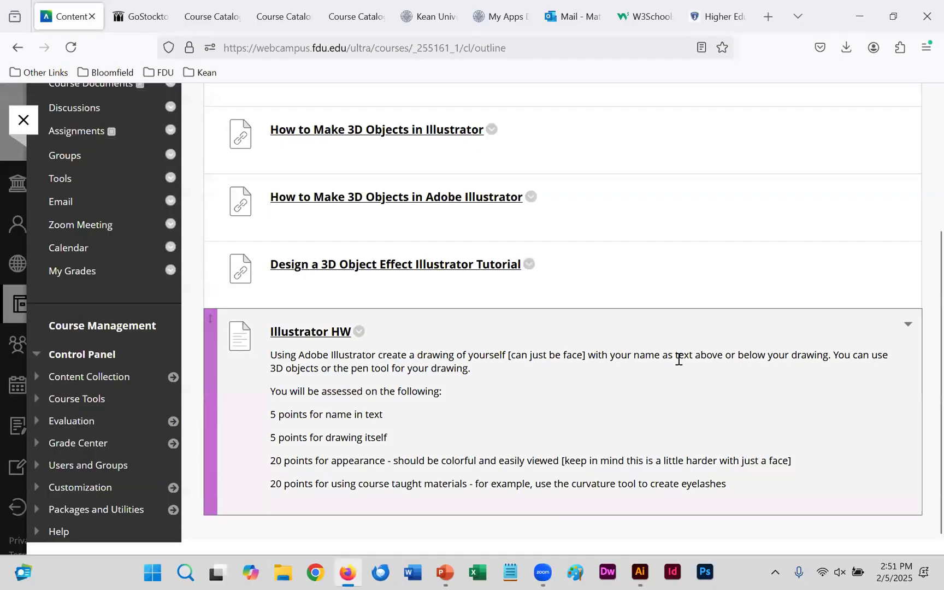